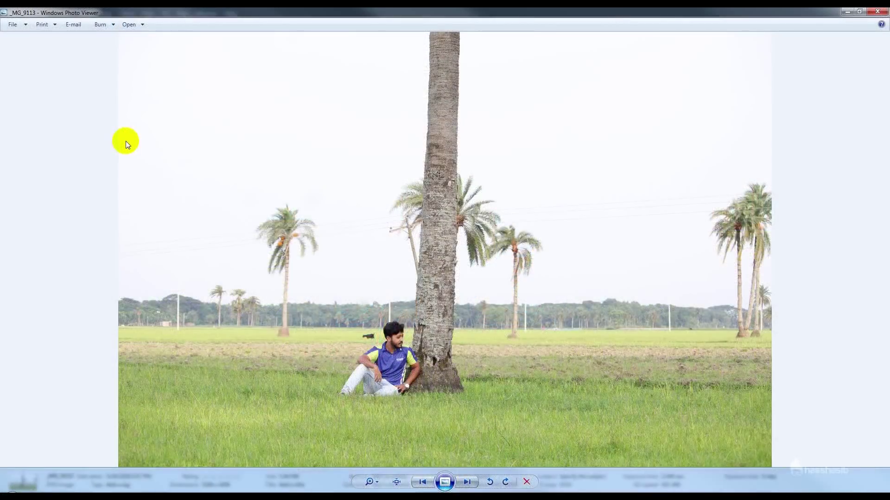
# Compare _MG_9112, _MG_9113 and _MG_9114 in Photo Viewer, then close the viewer
pyautogui.press('Left')
pyautogui.press('Left')
pyautogui.press('Right')
pyautogui.press('Right')
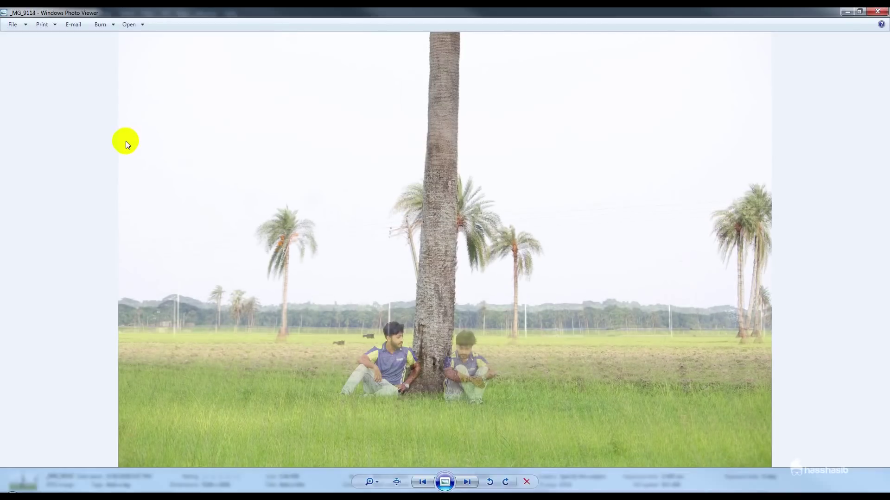
pyautogui.press('Left')
pyautogui.press('Left')
pyautogui.press('Right')
pyautogui.press('Left')
pyautogui.press('Right')
pyautogui.press('Right')
pyautogui.press('Left')
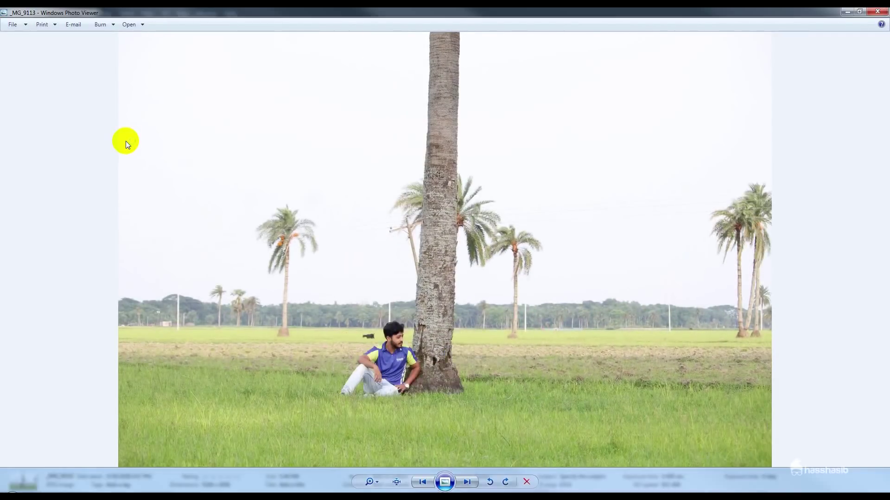
pyautogui.press('Left')
pyautogui.click(877, 11)
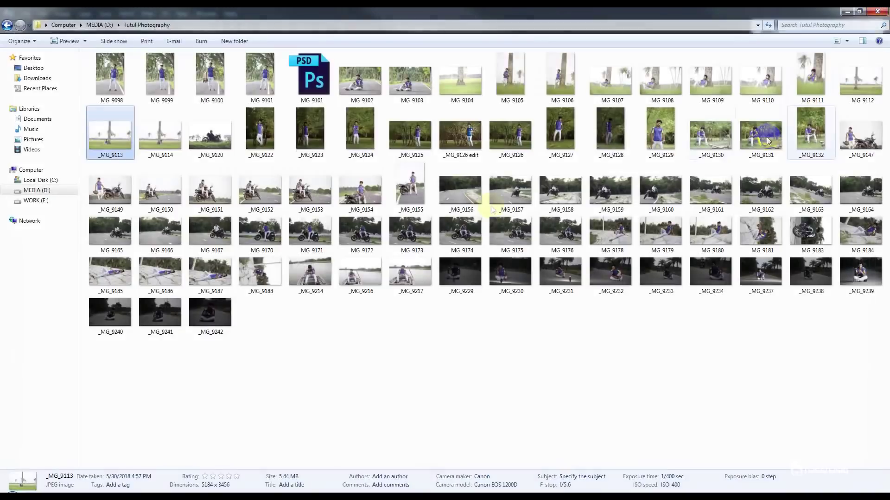
# Open _MG_9112, _MG_9113 and _MG_9114 together in Photoshop from Explorer
pyautogui.keyDown('ctrl'); pyautogui.click(163, 141); pyautogui.keyUp('ctrl')
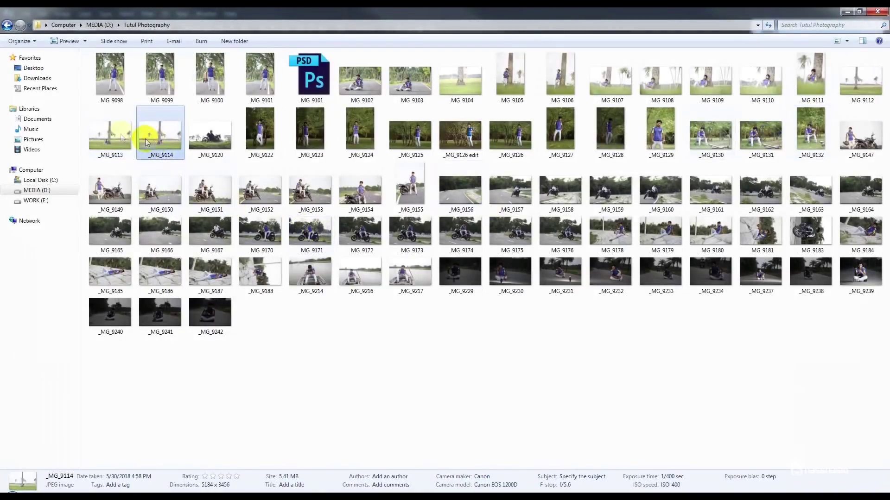
pyautogui.keyDown('ctrl'); pyautogui.click(863, 79); pyautogui.keyUp('ctrl')
pyautogui.moveTo(863, 79); pyautogui.dragTo(321, 306)
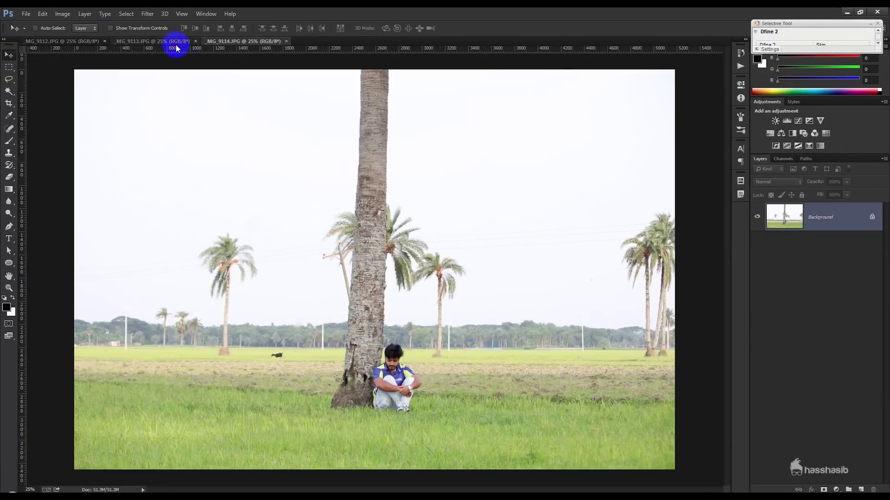
# Copy the _MG_9114 photo into _MG_9113 as Layer 1 at about half opacity
pyautogui.click(176, 43)
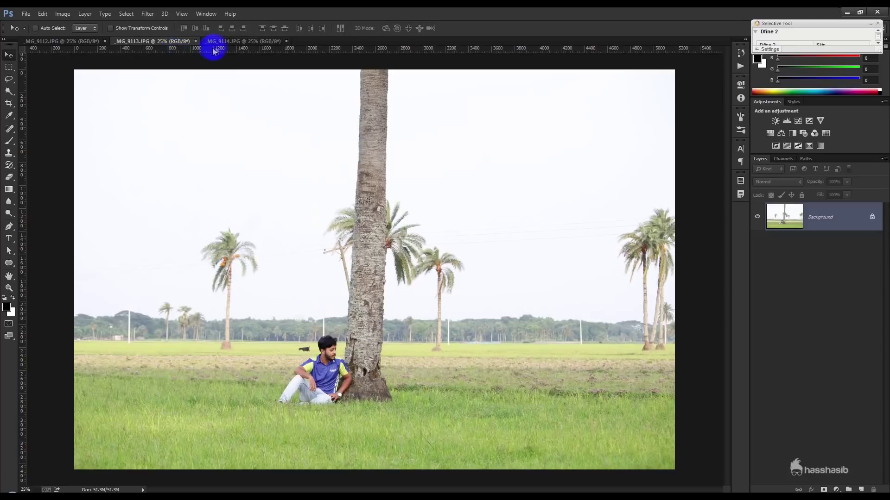
pyautogui.click(238, 42)
pyautogui.moveTo(401, 139)
pyautogui.mouseDown()
pyautogui.moveTo(169, 42)
pyautogui.moveTo(318, 173)
pyautogui.moveTo(439, 165)
pyautogui.mouseUp()
pyautogui.moveTo(797, 182); pyautogui.dragTo(790, 181)
# Move and nudge Layer 1 left until the palm trunks line up
pyautogui.scroll(1, 375, 285)
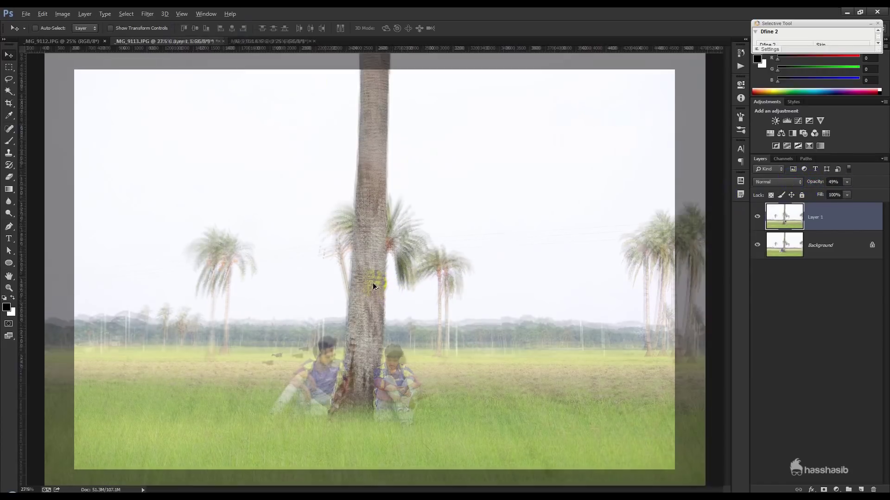
pyautogui.scroll(3, 373, 286)
pyautogui.scroll(2, 373, 284)
pyautogui.moveTo(374, 284); pyautogui.dragTo(372, 273)
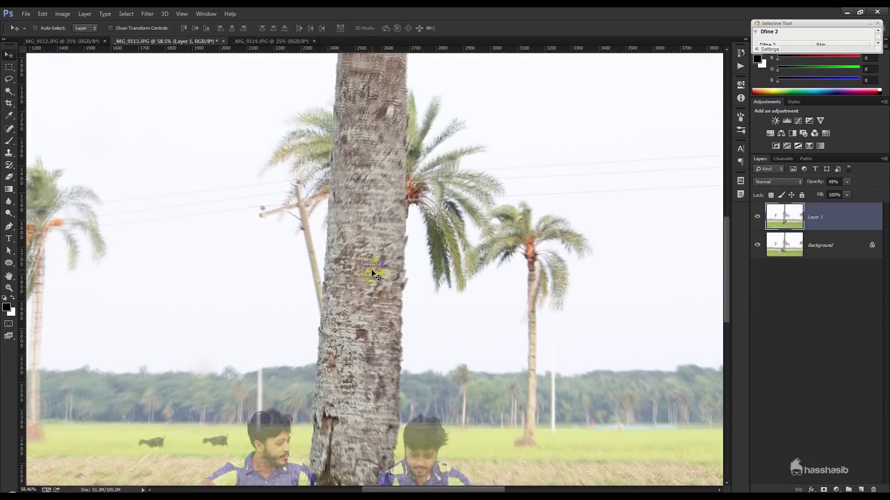
pyautogui.press('Left')
pyautogui.press('Left')
pyautogui.press('Left')
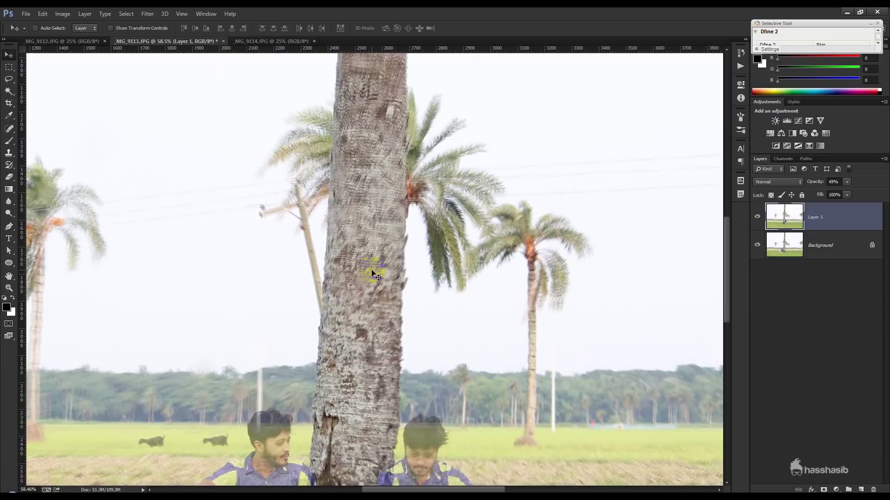
pyautogui.press('Left')
pyautogui.press('Left')
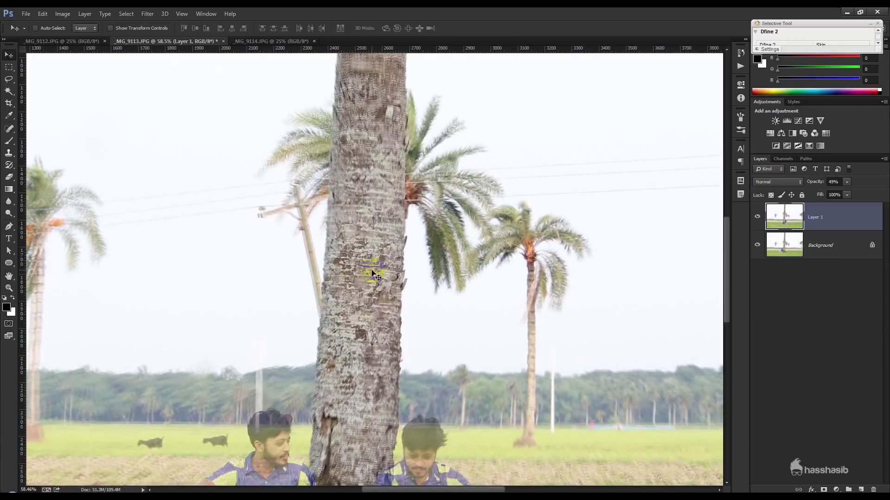
pyautogui.press('Left')
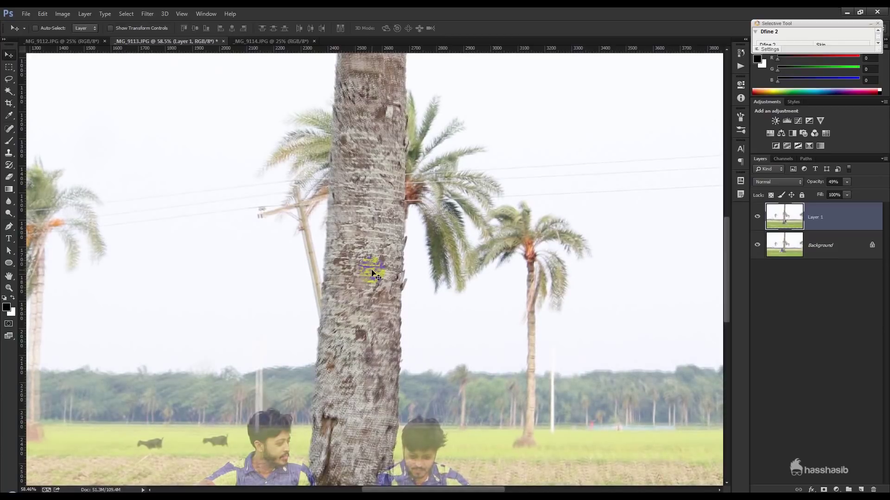
pyautogui.press('Left')
# Set Layer 1 opacity back to 100%
pyautogui.scroll(-3, 424, 388)
pyautogui.scroll(-3, 424, 387)
pyautogui.scroll(2, 377, 357)
pyautogui.scroll(-3, 376, 357)
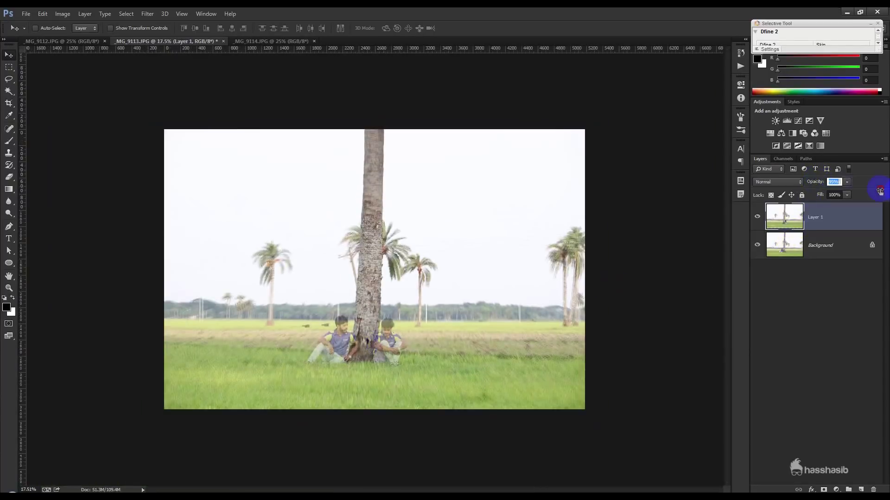
pyautogui.write('100')
pyautogui.press('Return')
pyautogui.scroll(2, 258, 312)
# Crop both layers to about 3394 × 2540 px around the palm trunk and seated man
pyautogui.click(10, 103)
pyautogui.moveTo(655, 80); pyautogui.dragTo(629, 102)
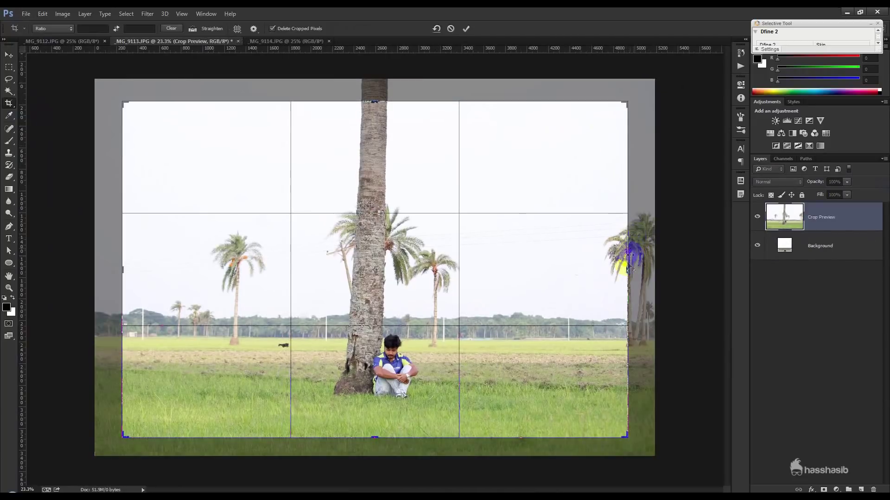
pyautogui.moveTo(624, 268)
pyautogui.mouseDown()
pyautogui.moveTo(510, 272)
pyautogui.moveTo(544, 269)
pyautogui.mouseUp()
pyautogui.moveTo(379, 107); pyautogui.dragTo(401, 149)
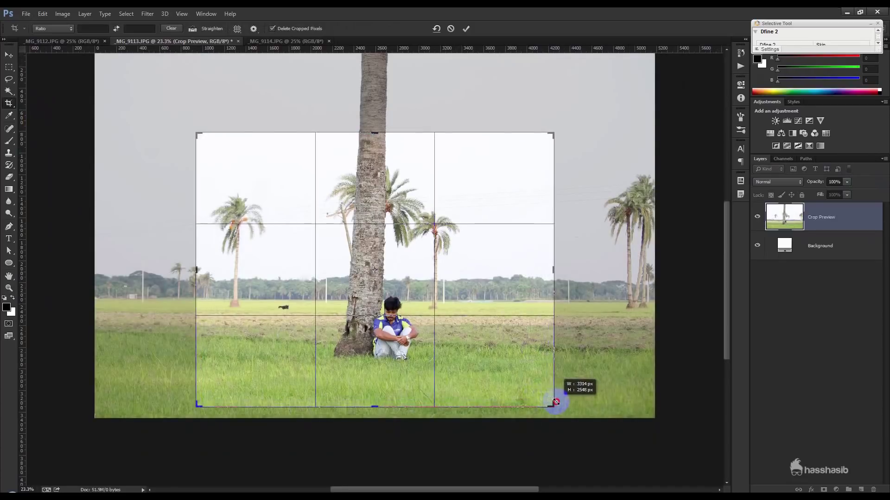
pyautogui.moveTo(542, 401); pyautogui.dragTo(552, 404)
pyautogui.moveTo(561, 269); pyautogui.dragTo(562, 265)
pyautogui.click(467, 29)
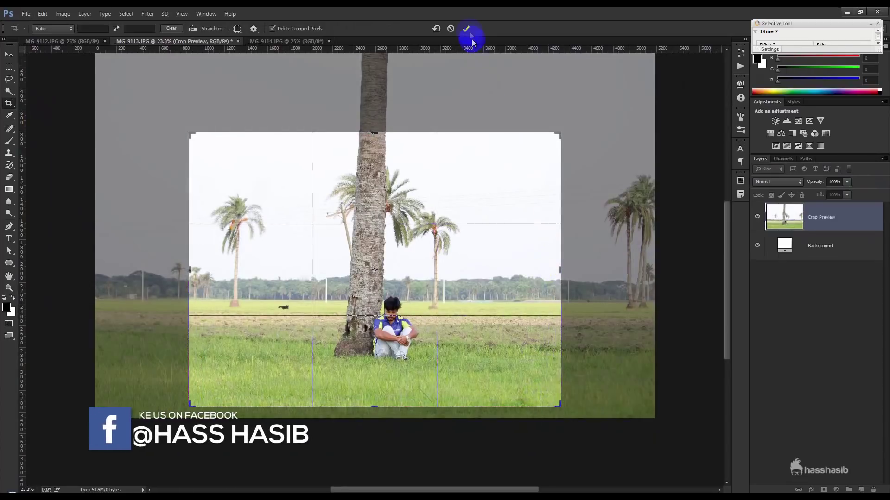
pyautogui.click(9, 55)
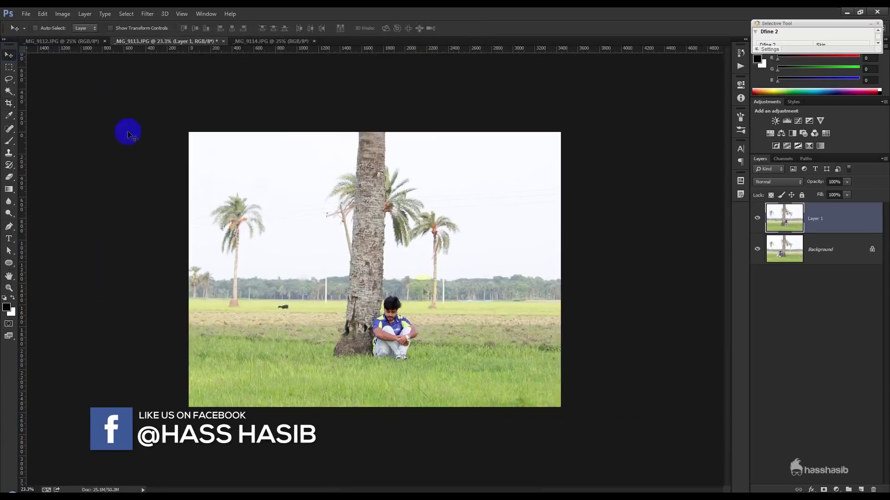
# Compare the layers, then give Layer 1 an inverted (black) layer mask
pyautogui.hotkey('ctrl', '0')
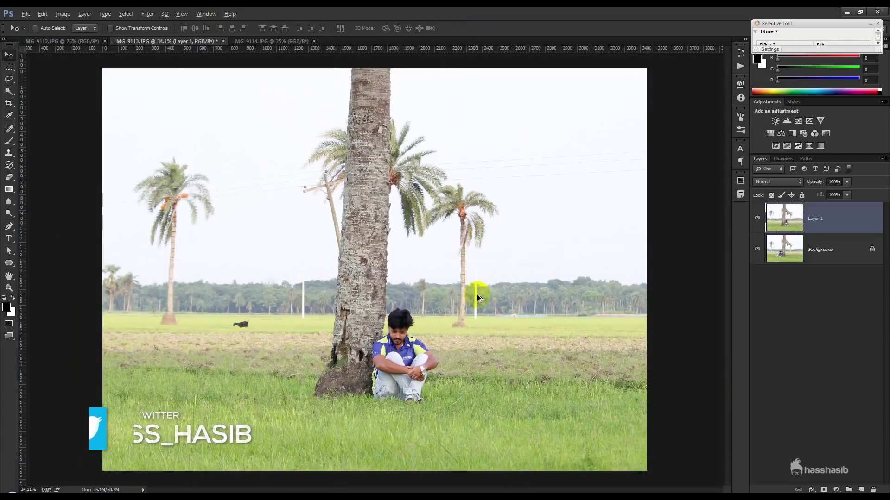
pyautogui.click(757, 218)
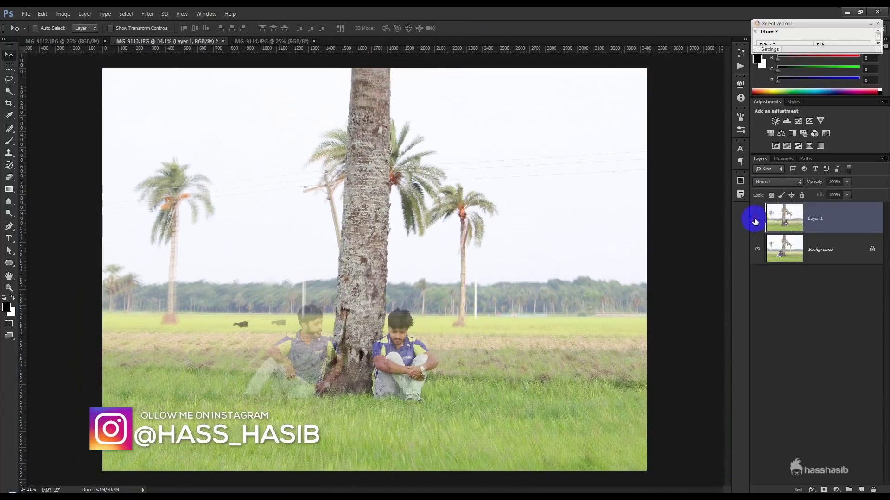
pyautogui.click(757, 218)
pyautogui.click(756, 219)
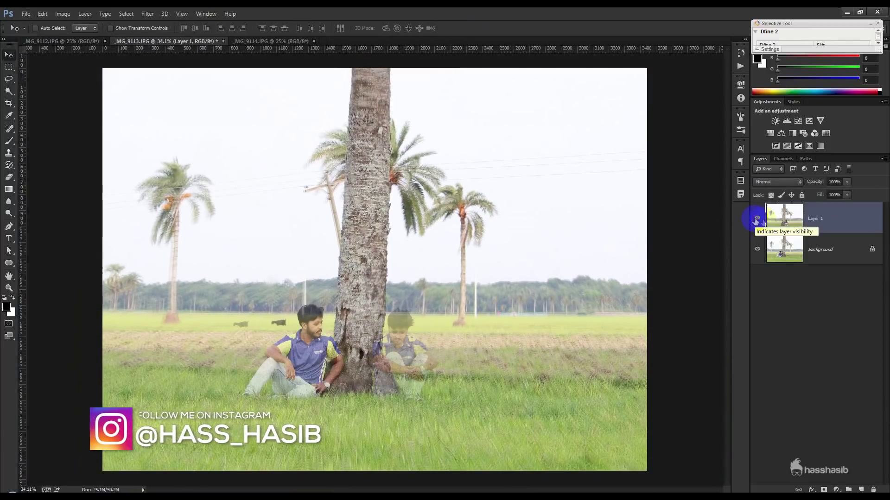
pyautogui.click(824, 490)
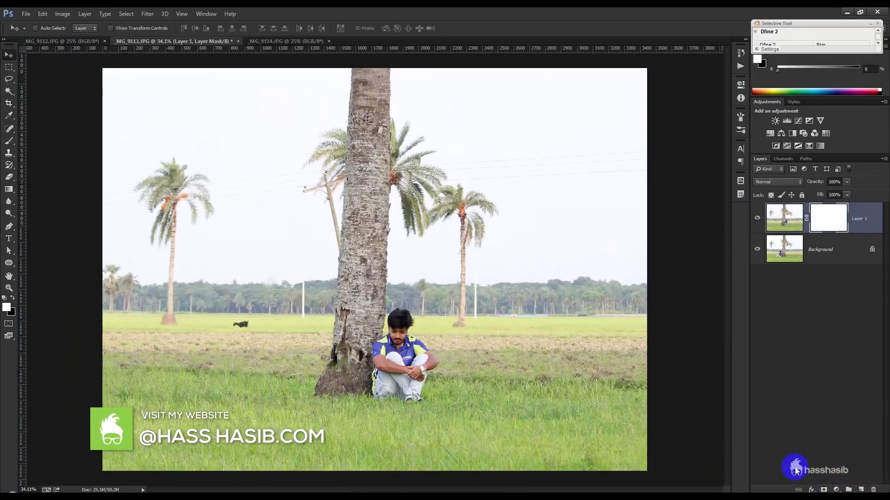
pyautogui.hotkey('ctrl', 'i')
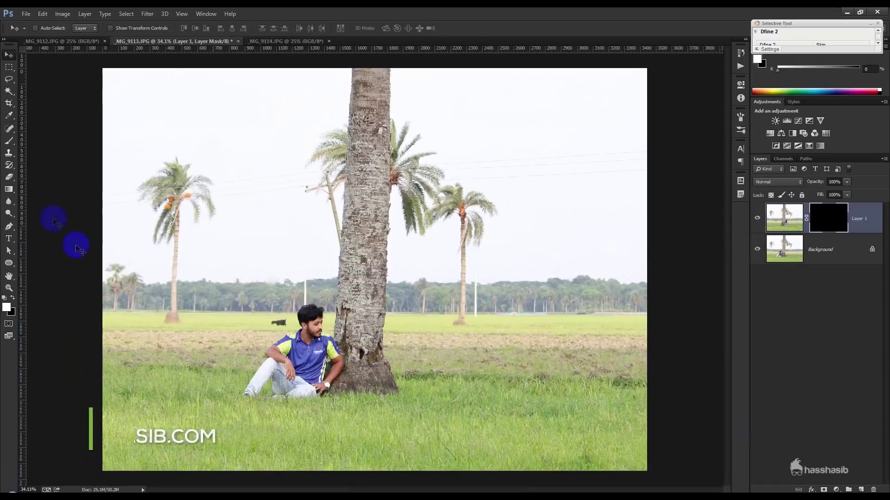
# Paint the mask with a small brush to reveal the second seated man beside the trunk
pyautogui.click(9, 141)
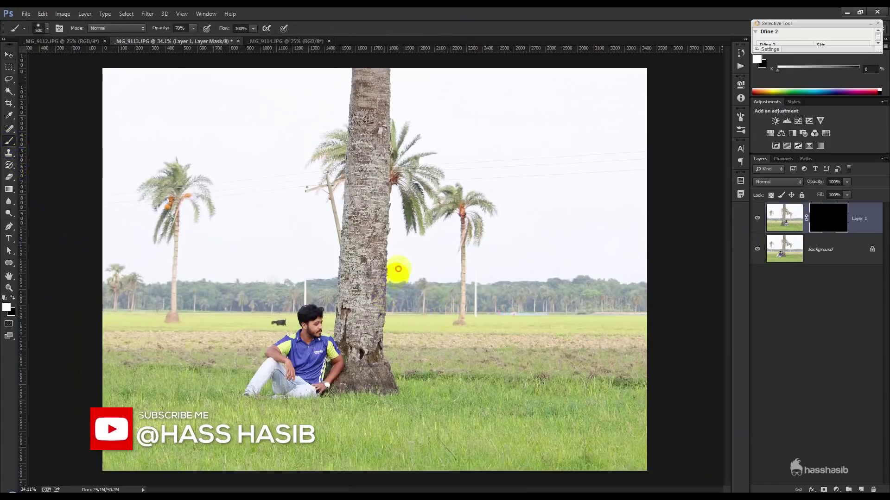
pyautogui.moveTo(400, 276); pyautogui.dragTo(402, 295)
pyautogui.press('[')
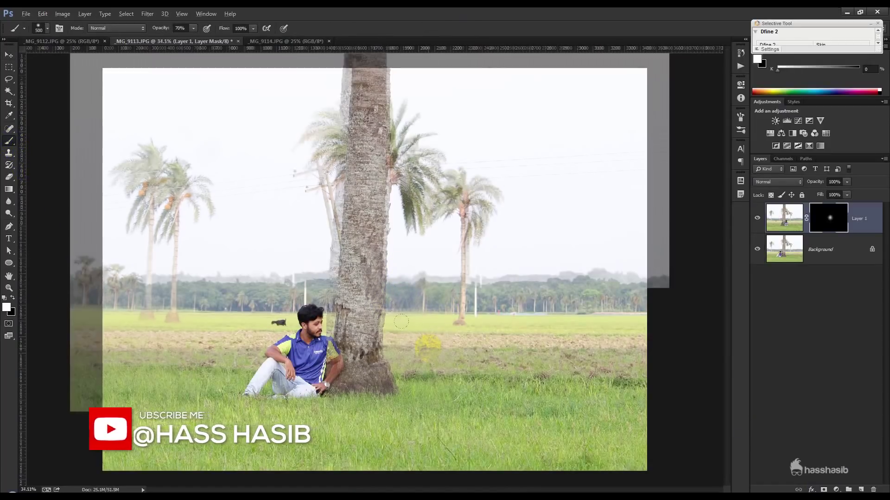
pyautogui.scroll(5, 429, 352)
pyautogui.press('[')
pyautogui.press('[')
pyautogui.press('[')
pyautogui.moveTo(353, 246)
pyautogui.mouseDown()
pyautogui.moveTo(380, 261)
pyautogui.moveTo(361, 316)
pyautogui.moveTo(373, 278)
pyautogui.mouseUp()
pyautogui.moveTo(163, 30); pyautogui.dragTo(179, 29)
pyautogui.moveTo(417, 319)
pyautogui.mouseDown()
pyautogui.moveTo(365, 256)
pyautogui.moveTo(331, 319)
pyautogui.moveTo(352, 320)
pyautogui.moveTo(287, 310)
pyautogui.moveTo(326, 369)
pyautogui.moveTo(287, 436)
pyautogui.moveTo(306, 430)
pyautogui.moveTo(293, 420)
pyautogui.moveTo(384, 440)
pyautogui.moveTo(408, 402)
pyautogui.mouseUp()
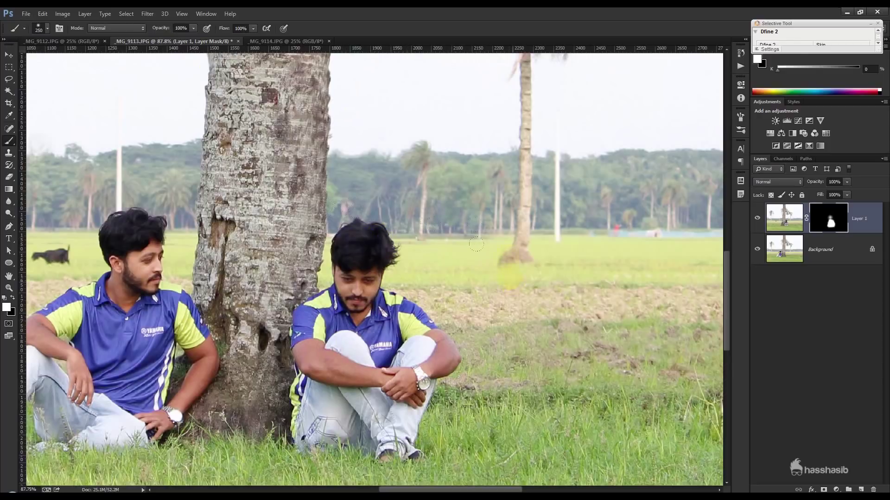
pyautogui.moveTo(559, 255); pyautogui.dragTo(665, 257)
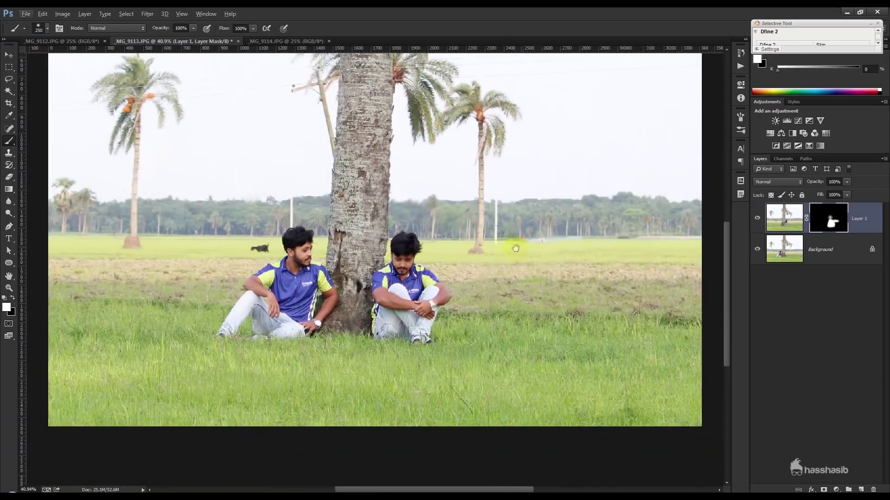
pyautogui.click(713, 241)
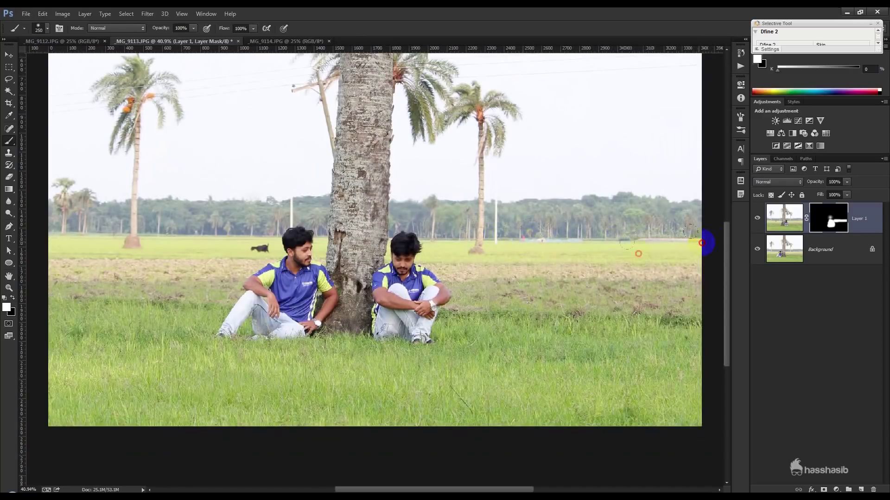
pyautogui.moveTo(458, 251); pyautogui.dragTo(618, 272)
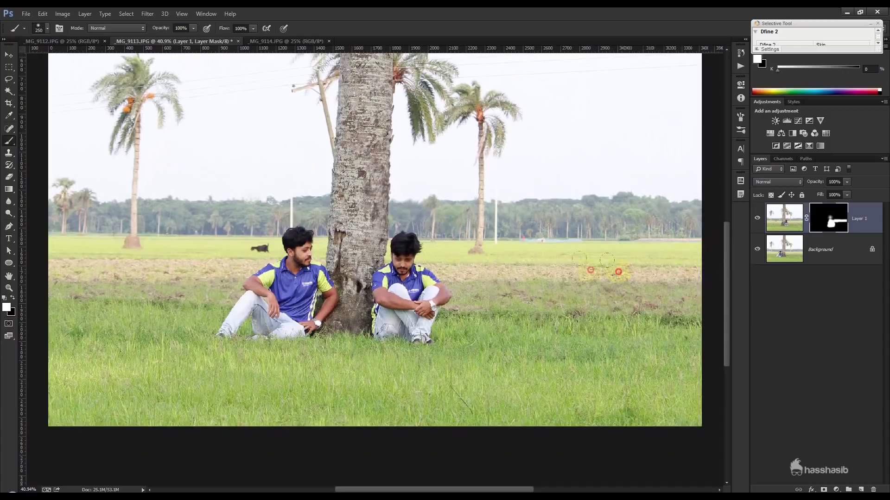
pyautogui.click(9, 54)
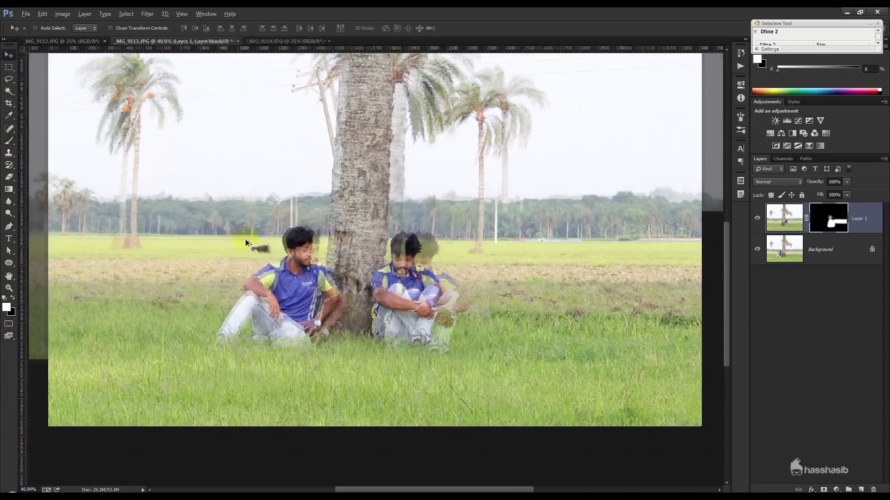
# Stamp all visible layers into a new merged Layer 2
pyautogui.scroll(4, 259, 249)
pyautogui.scroll(2, 278, 257)
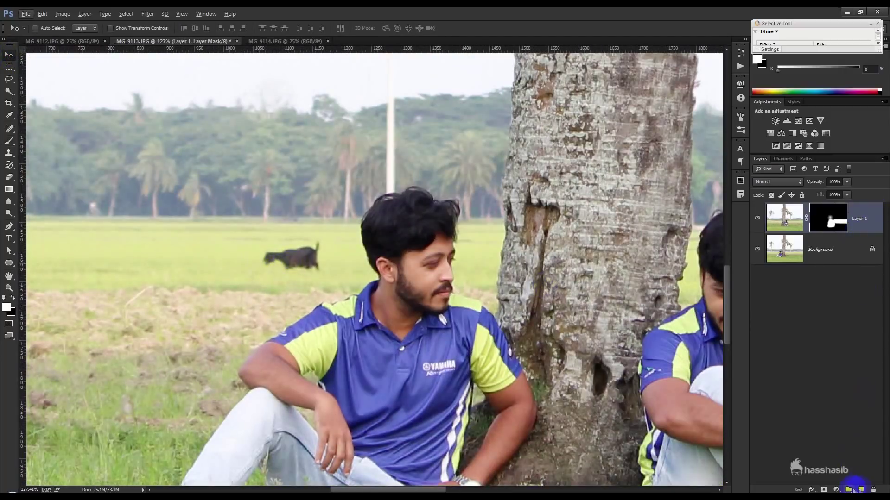
pyautogui.click(860, 490)
pyautogui.hotkey('ctrl', 'shift', 'alt', 'e')
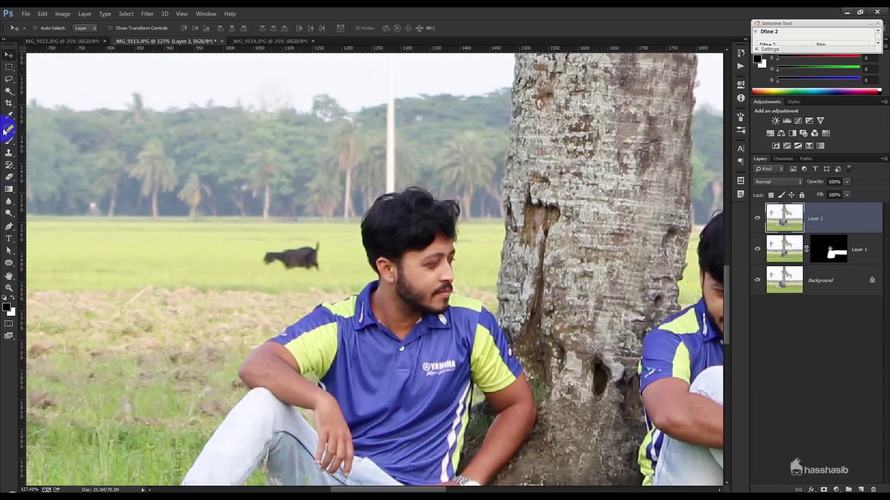
# Heal away the black cow grazing in the background field
pyautogui.moveTo(307, 254)
pyautogui.mouseDown()
pyautogui.moveTo(317, 269)
pyautogui.moveTo(266, 260)
pyautogui.moveTo(300, 256)
pyautogui.mouseUp()
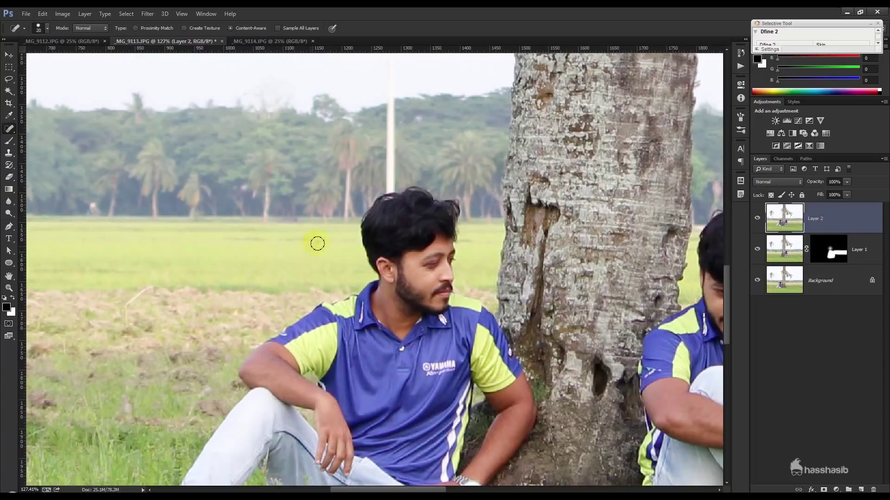
pyautogui.scroll(-3, 252, 304)
pyautogui.scroll(-3, 252, 305)
pyautogui.scroll(-3, 251, 304)
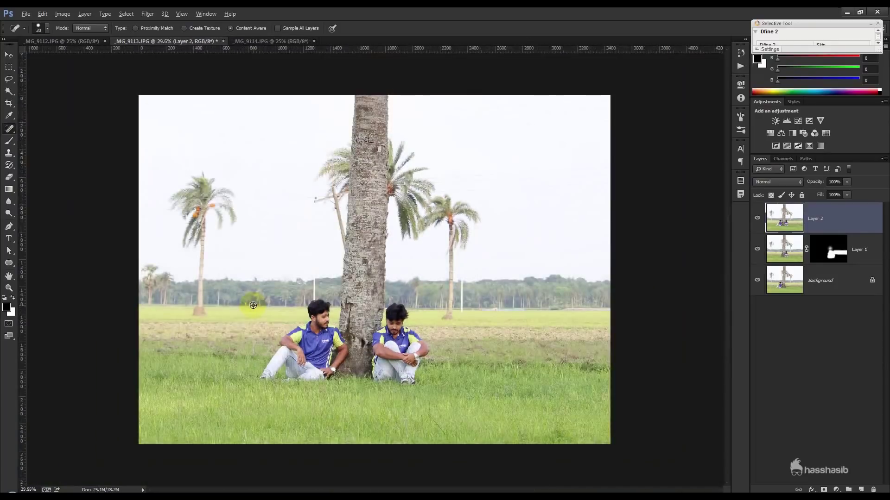
# Crop inward from the top, right and top-right corner of the photo
pyautogui.click(7, 105)
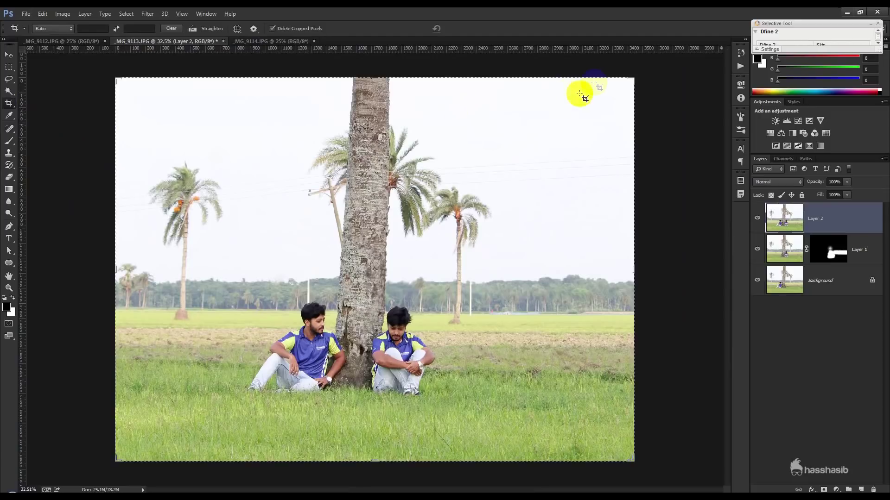
pyautogui.moveTo(631, 81); pyautogui.dragTo(607, 104)
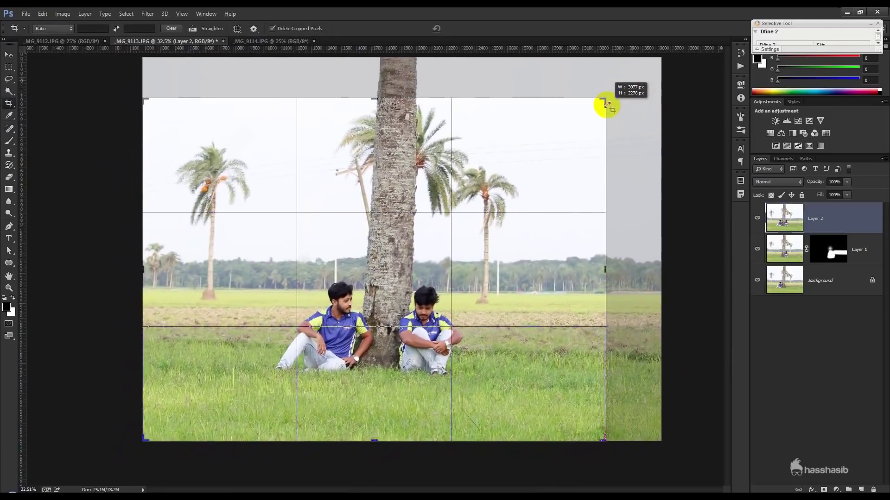
pyautogui.moveTo(607, 104); pyautogui.dragTo(605, 99)
pyautogui.moveTo(385, 95); pyautogui.dragTo(384, 102)
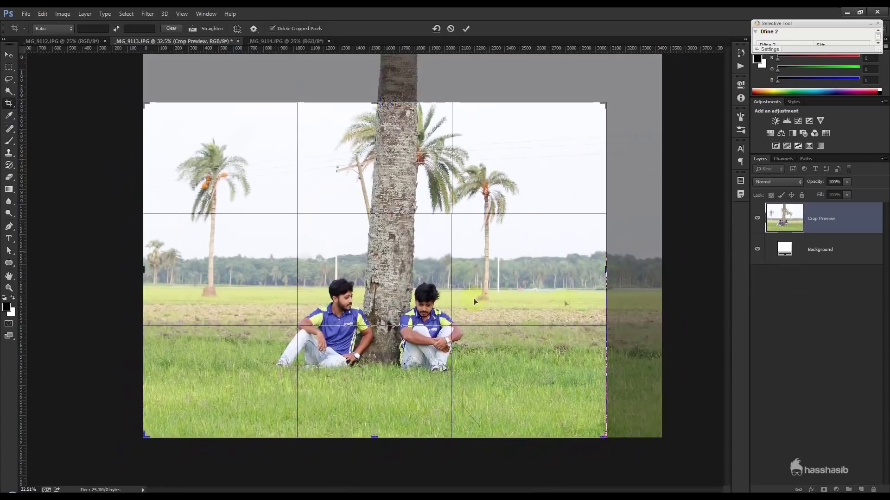
pyautogui.moveTo(605, 278); pyautogui.dragTo(598, 276)
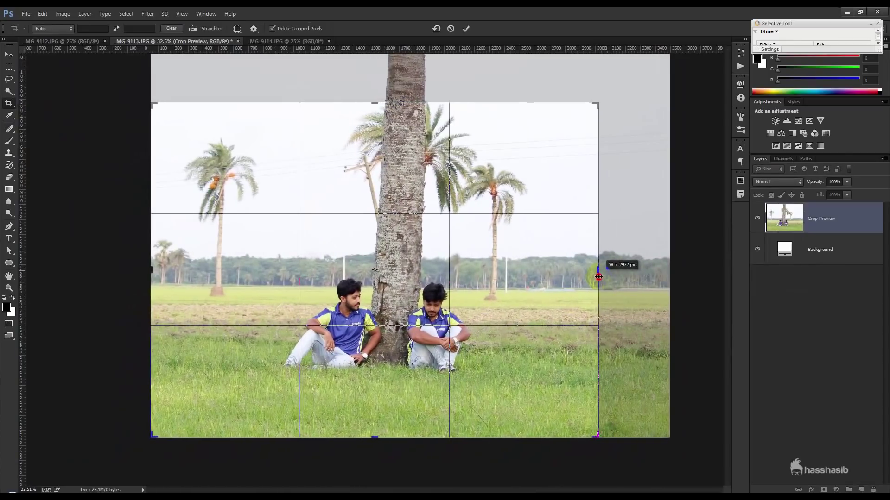
pyautogui.click(466, 29)
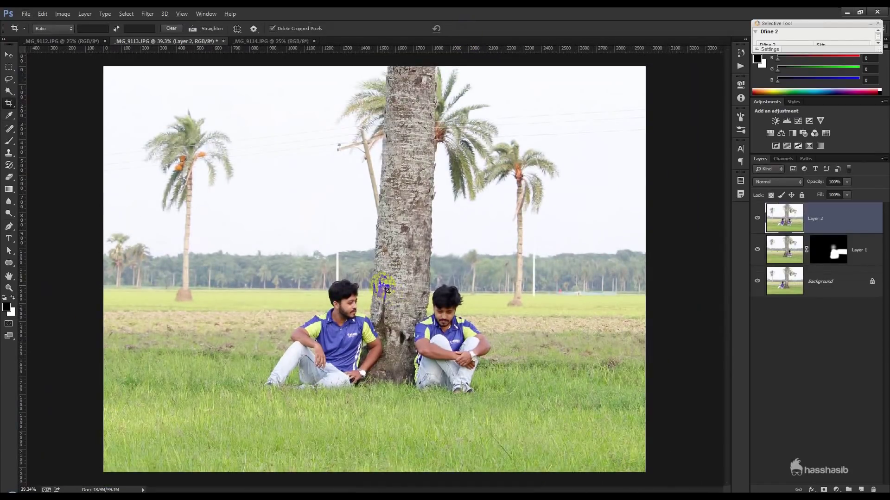
# Redo the crop, trimming more sky from the top and the top-right corner
pyautogui.hotkey('ctrl', 'z')
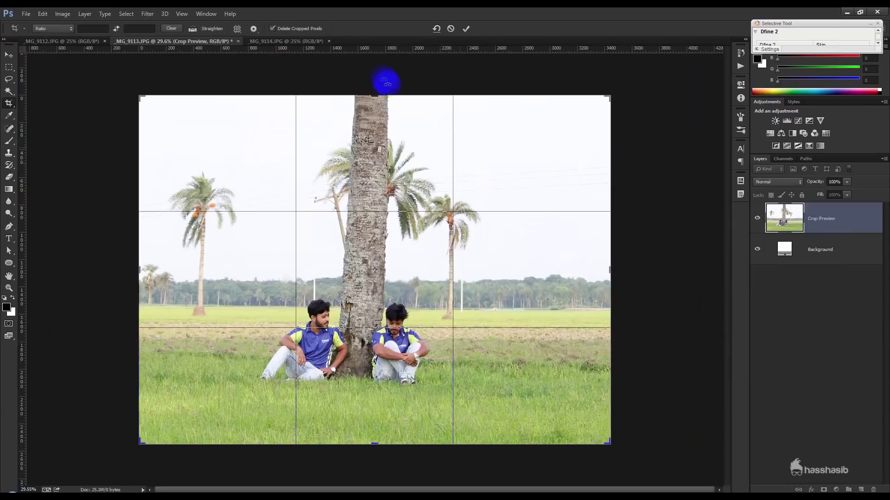
pyautogui.moveTo(374, 90); pyautogui.dragTo(374, 111)
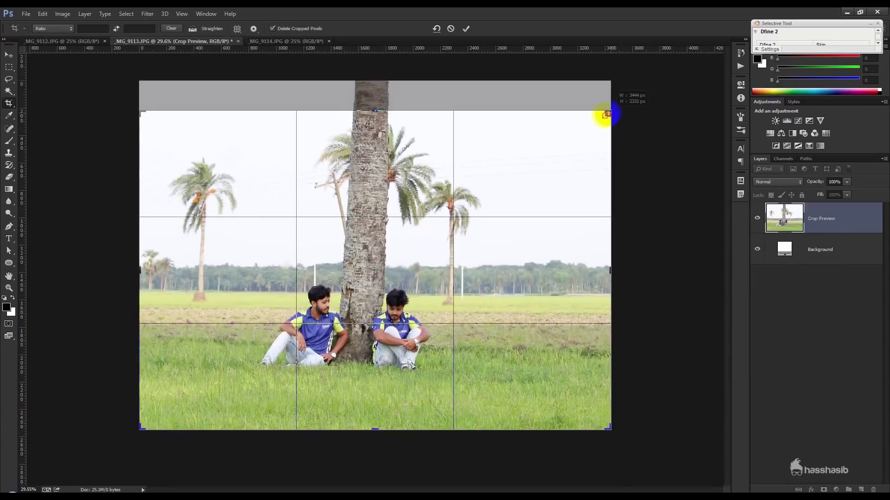
pyautogui.moveTo(608, 113); pyautogui.dragTo(595, 119)
pyautogui.click(466, 28)
pyautogui.click(10, 54)
pyautogui.hotkey('ctrl', '+')
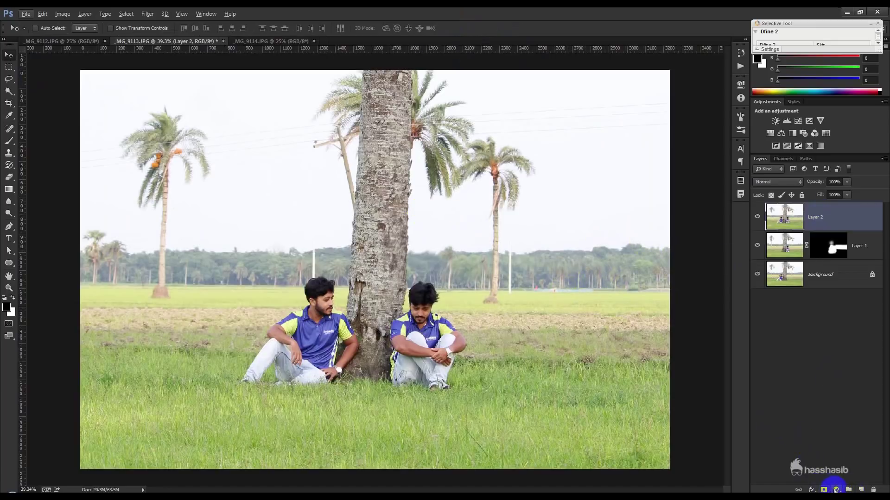
pyautogui.click(154, 14)
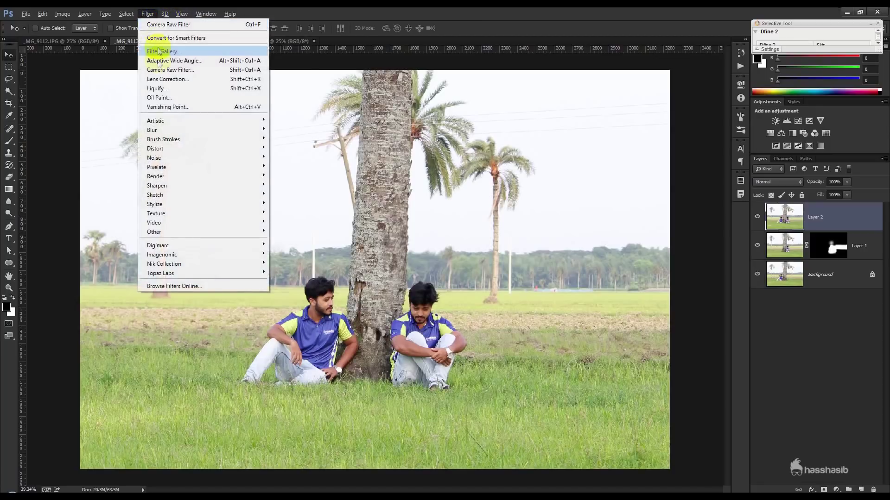
# In Camera Raw, set Highlights -100, Shadows +22, Whites +13, Vibrance +7, Temperature +1, greener Tint
pyautogui.click(158, 74)
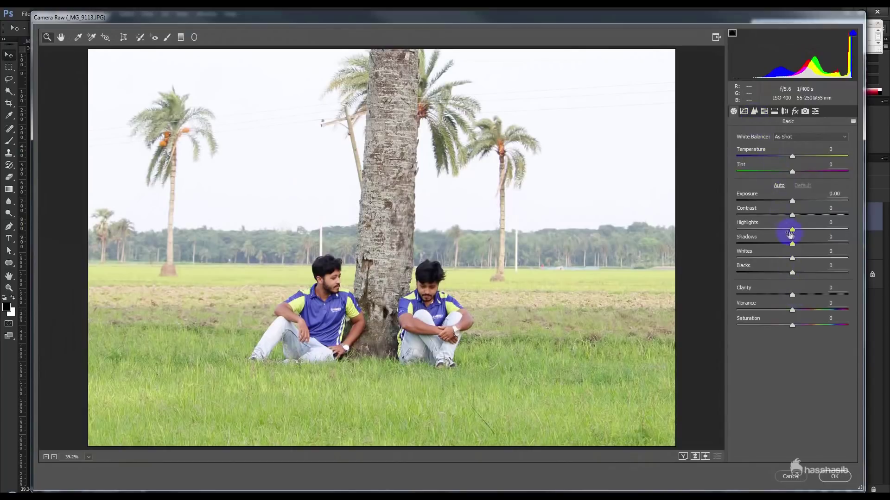
pyautogui.moveTo(792, 230); pyautogui.dragTo(724, 229)
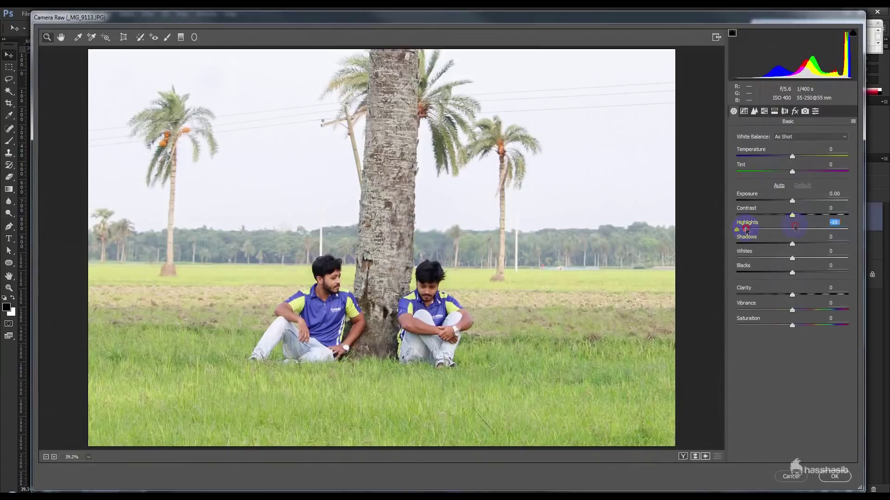
pyautogui.moveTo(792, 244)
pyautogui.mouseDown()
pyautogui.moveTo(814, 245)
pyautogui.moveTo(801, 249)
pyautogui.moveTo(800, 264)
pyautogui.mouseUp()
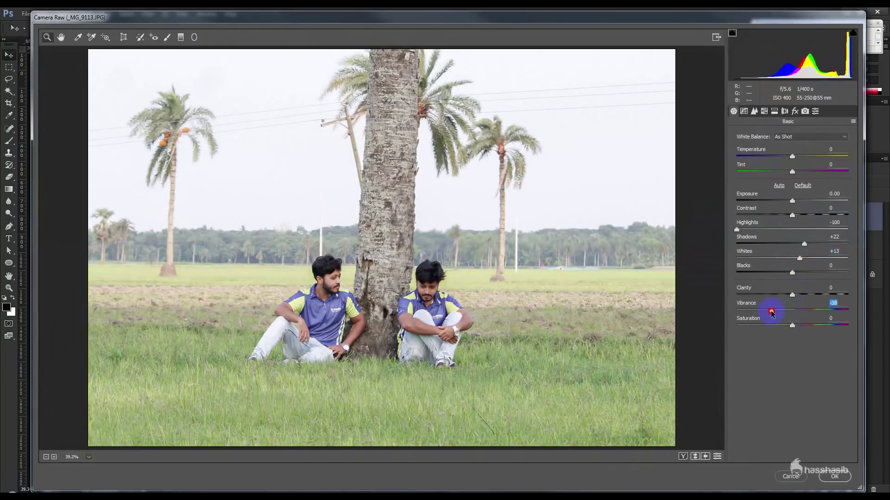
pyautogui.moveTo(793, 314); pyautogui.dragTo(798, 315)
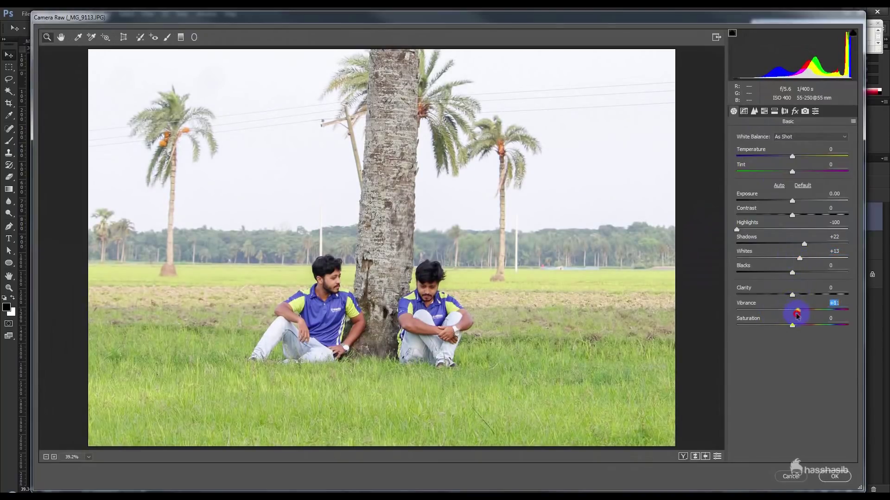
pyautogui.moveTo(793, 157); pyautogui.dragTo(793, 158)
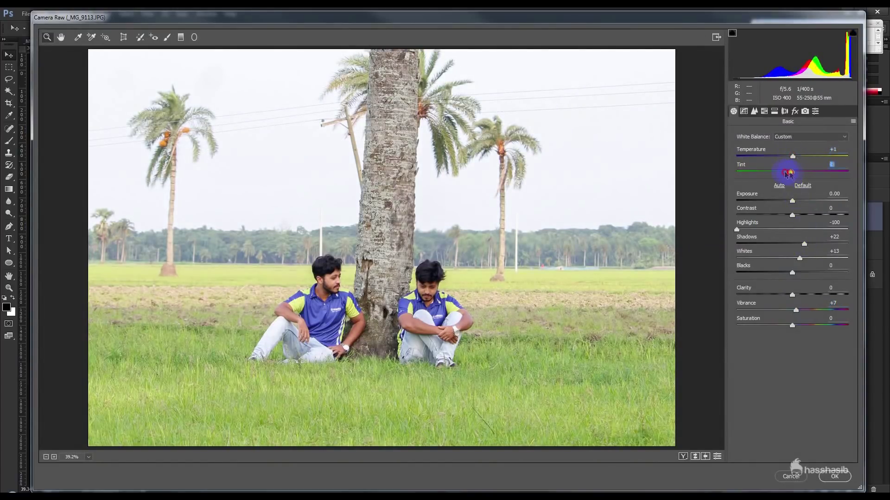
pyautogui.moveTo(790, 174)
pyautogui.mouseDown()
pyautogui.moveTo(781, 175)
pyautogui.moveTo(806, 173)
pyautogui.moveTo(788, 175)
pyautogui.mouseUp()
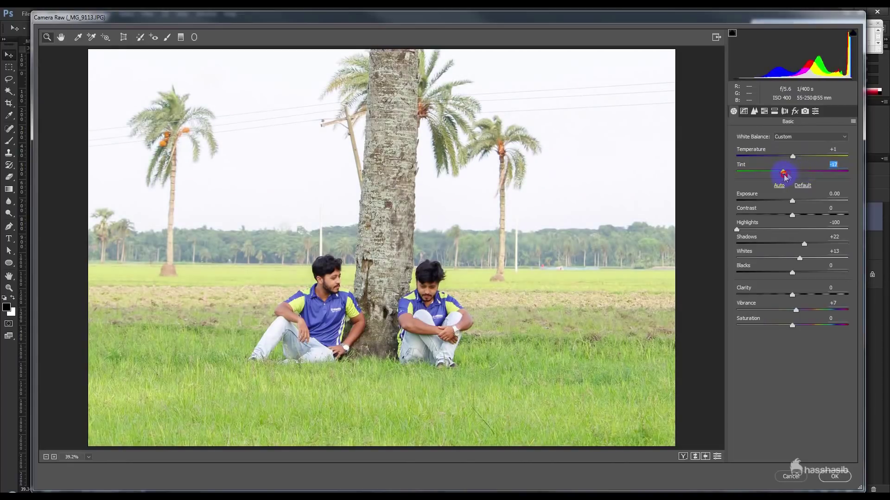
# Adjust sharpening in Detail, then switch the Tone Curve to Point mode
pyautogui.click(754, 112)
pyautogui.click(766, 151)
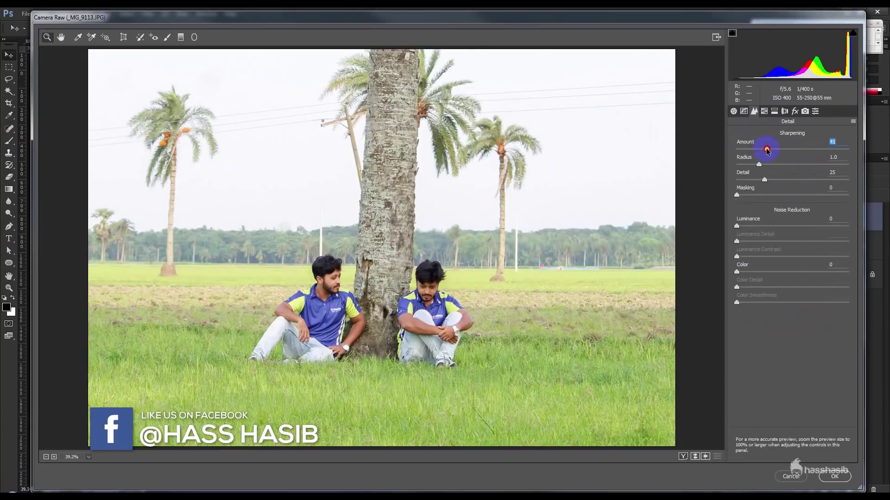
pyautogui.click(744, 111)
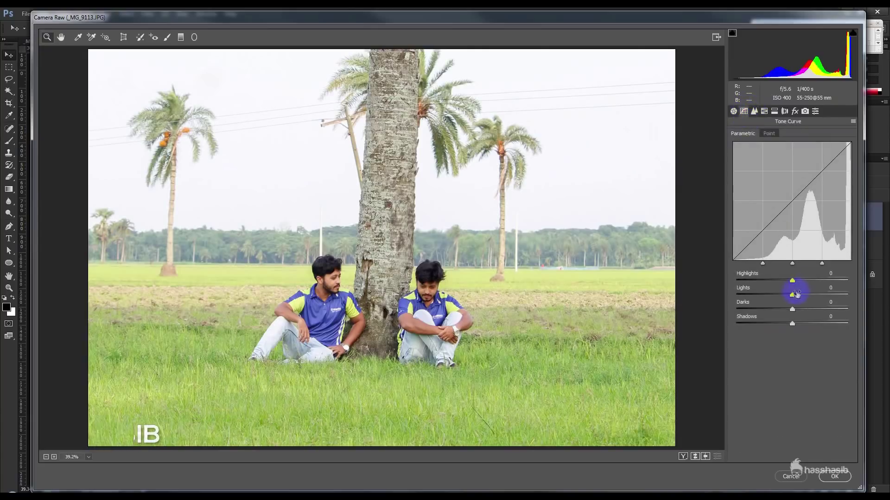
pyautogui.click(769, 133)
# Lift the curve's black point and add midtone and highlight points
pyautogui.moveTo(736, 291); pyautogui.dragTo(734, 292)
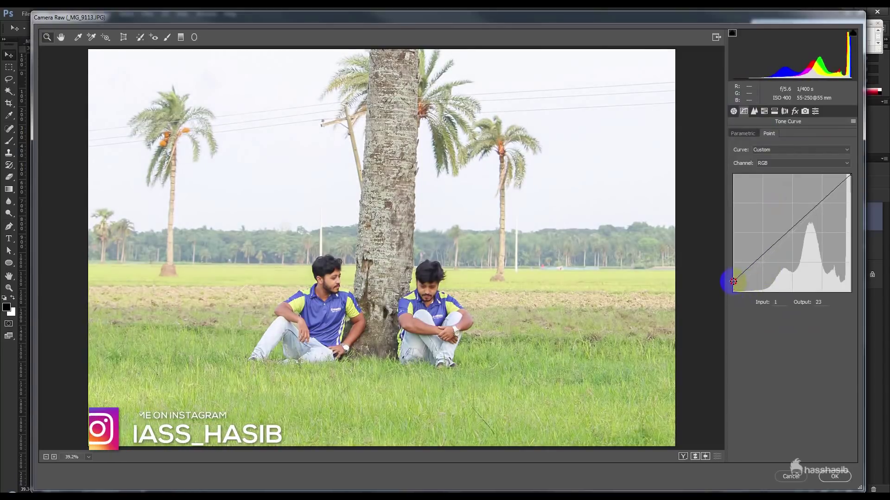
pyautogui.moveTo(734, 293); pyautogui.dragTo(741, 283)
pyautogui.moveTo(779, 247); pyautogui.dragTo(782, 250)
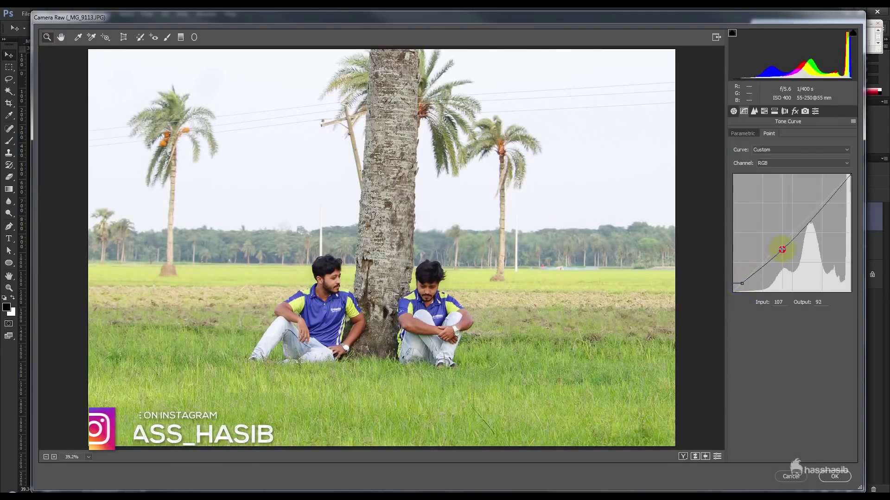
pyautogui.click(819, 204)
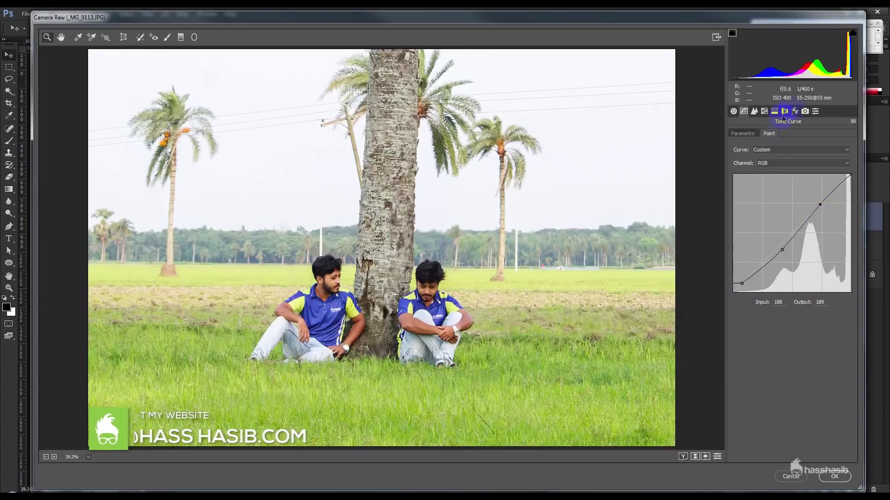
pyautogui.click(784, 112)
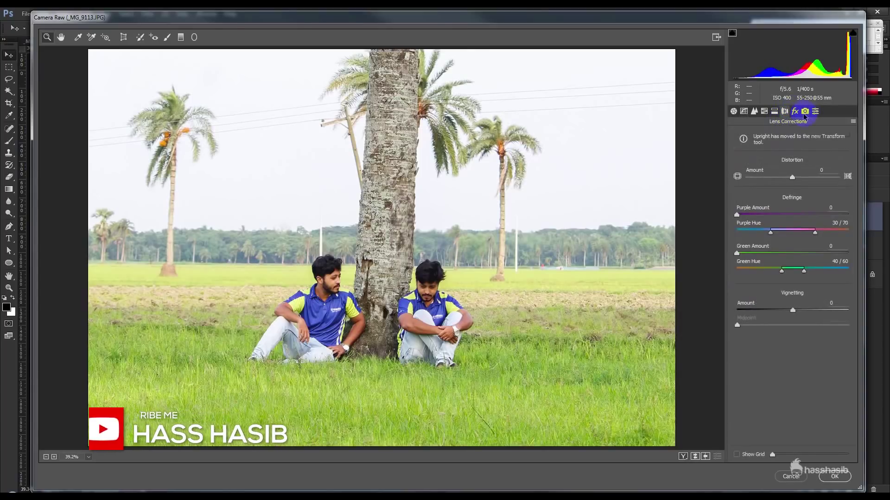
pyautogui.click(805, 112)
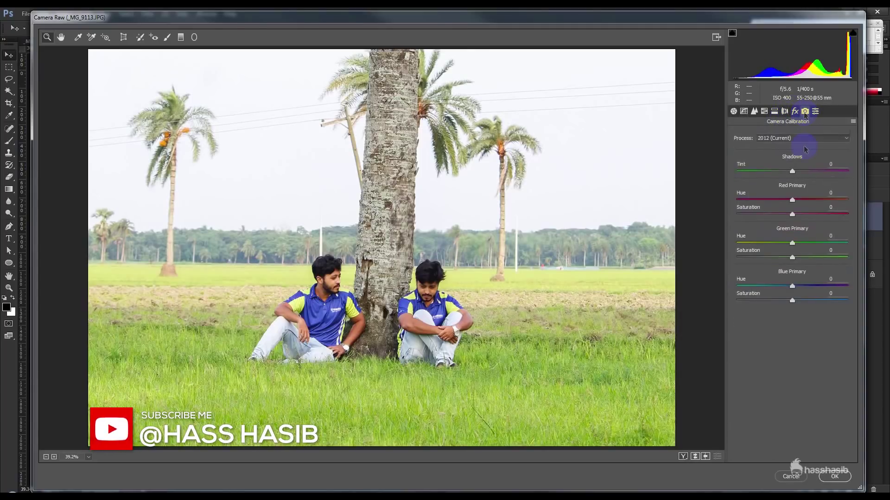
# Set calibration Blue Primary Hue -49 and Green Primary Saturation +18 for yellow grass
pyautogui.moveTo(792, 286)
pyautogui.mouseDown()
pyautogui.moveTo(765, 287)
pyautogui.moveTo(820, 286)
pyautogui.moveTo(729, 277)
pyautogui.moveTo(766, 278)
pyautogui.mouseUp()
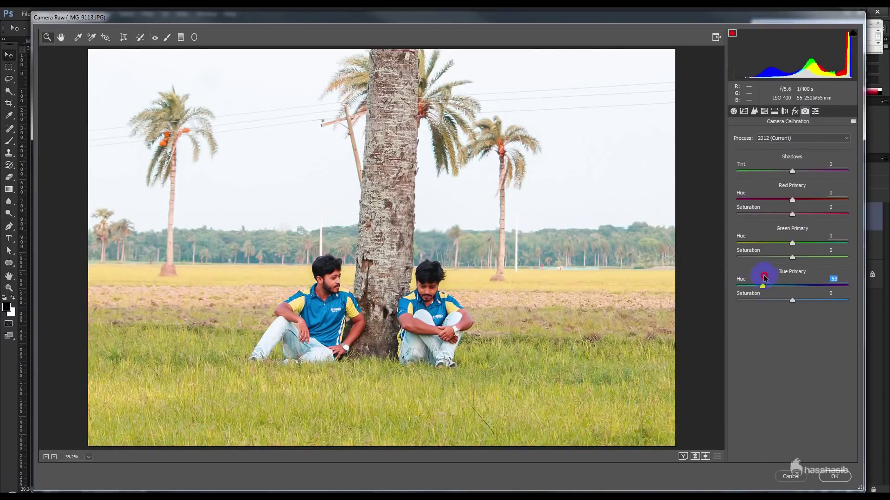
pyautogui.moveTo(767, 287)
pyautogui.mouseDown()
pyautogui.moveTo(784, 284)
pyautogui.moveTo(765, 289)
pyautogui.mouseUp()
pyautogui.moveTo(793, 259)
pyautogui.mouseDown()
pyautogui.moveTo(778, 253)
pyautogui.moveTo(810, 256)
pyautogui.moveTo(780, 243)
pyautogui.moveTo(802, 244)
pyautogui.moveTo(788, 244)
pyautogui.moveTo(778, 214)
pyautogui.moveTo(788, 214)
pyautogui.moveTo(767, 215)
pyautogui.moveTo(798, 216)
pyautogui.moveTo(782, 215)
pyautogui.moveTo(779, 201)
pyautogui.moveTo(801, 203)
pyautogui.mouseUp()
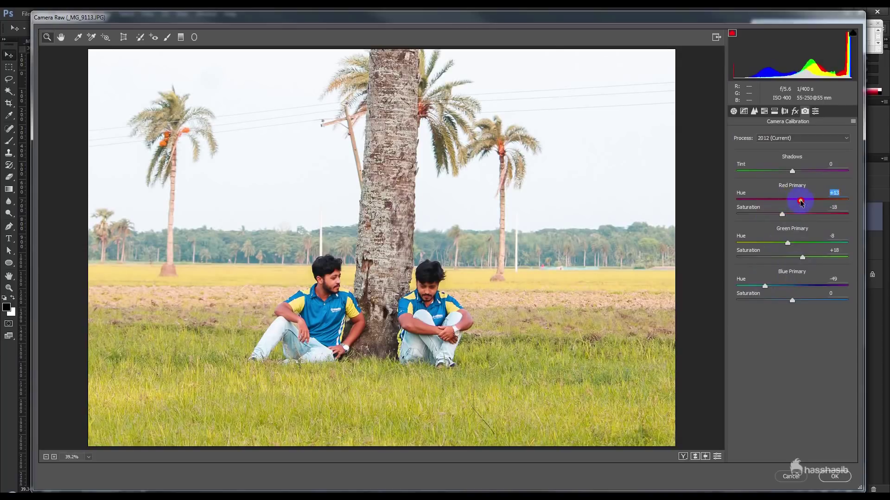
pyautogui.click(784, 111)
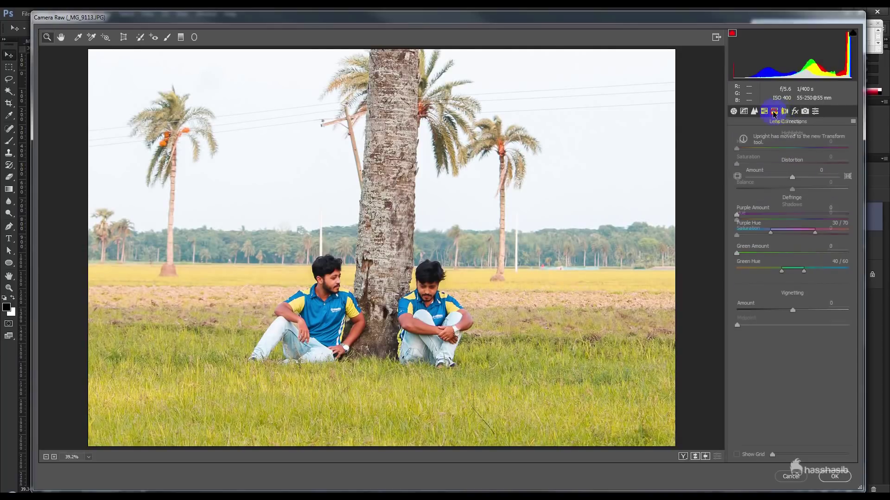
# In Camera Raw HSL, brighten oranges and set Luminance Greens -49 and Aquas -27
pyautogui.click(763, 111)
pyautogui.click(784, 146)
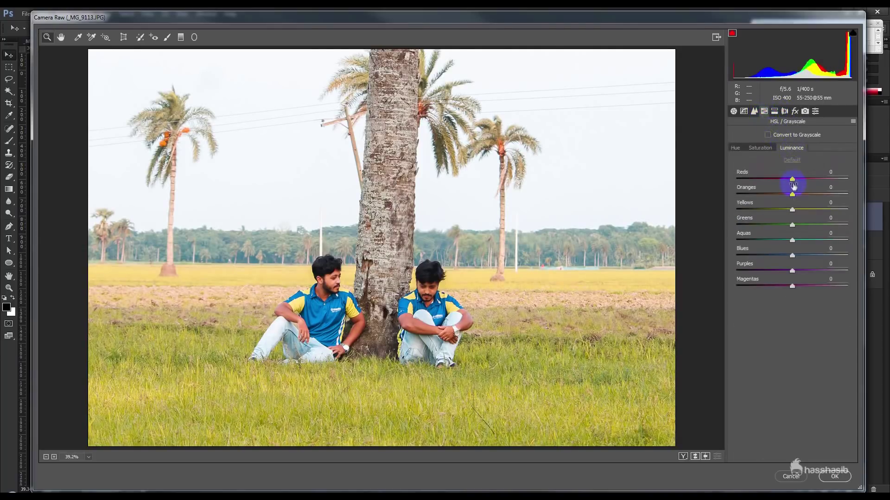
pyautogui.moveTo(792, 194); pyautogui.dragTo(806, 192)
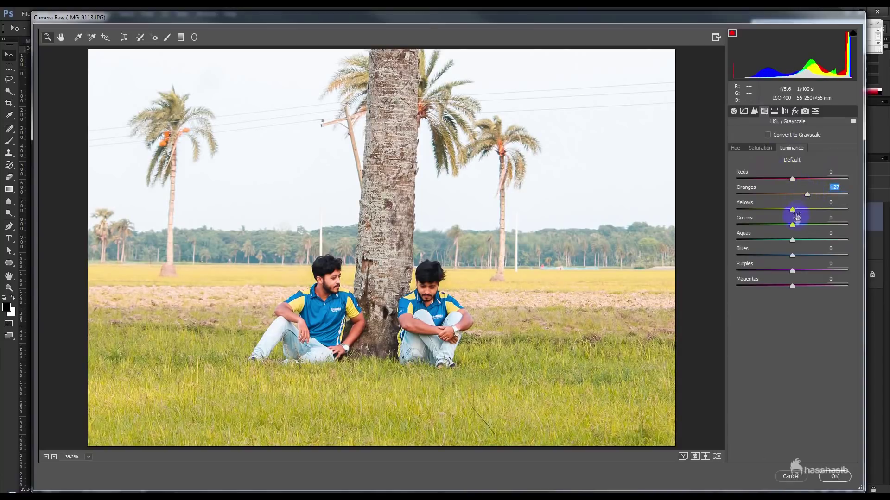
pyautogui.moveTo(794, 225)
pyautogui.mouseDown()
pyautogui.moveTo(737, 233)
pyautogui.moveTo(776, 228)
pyautogui.moveTo(775, 205)
pyautogui.moveTo(784, 208)
pyautogui.mouseUp()
pyautogui.moveTo(788, 238)
pyautogui.mouseDown()
pyautogui.moveTo(765, 234)
pyautogui.moveTo(800, 235)
pyautogui.moveTo(750, 234)
pyautogui.moveTo(814, 236)
pyautogui.moveTo(777, 234)
pyautogui.mouseUp()
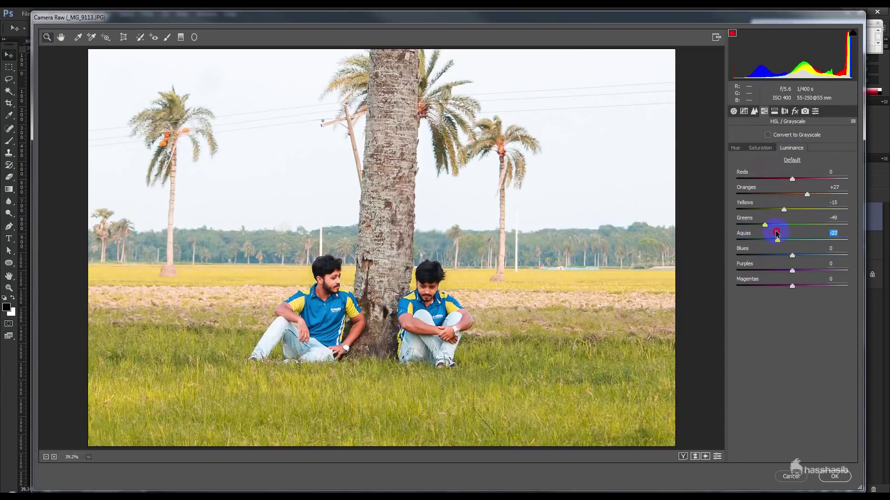
# Set Saturation Oranges -26, Yellows -16, Greens -15 and apply Camera Raw as Layer 2
pyautogui.click(761, 148)
pyautogui.moveTo(793, 213)
pyautogui.mouseDown()
pyautogui.moveTo(777, 210)
pyautogui.moveTo(789, 210)
pyautogui.moveTo(781, 197)
pyautogui.mouseUp()
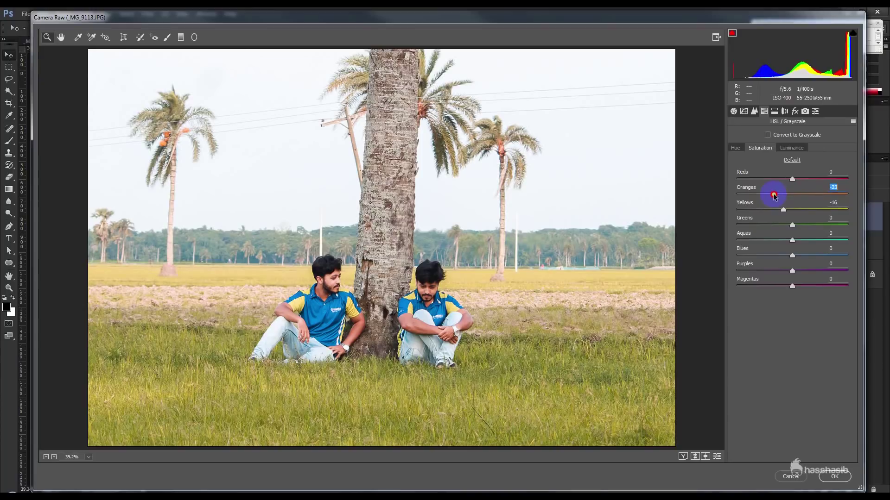
pyautogui.moveTo(774, 224); pyautogui.dragTo(750, 226)
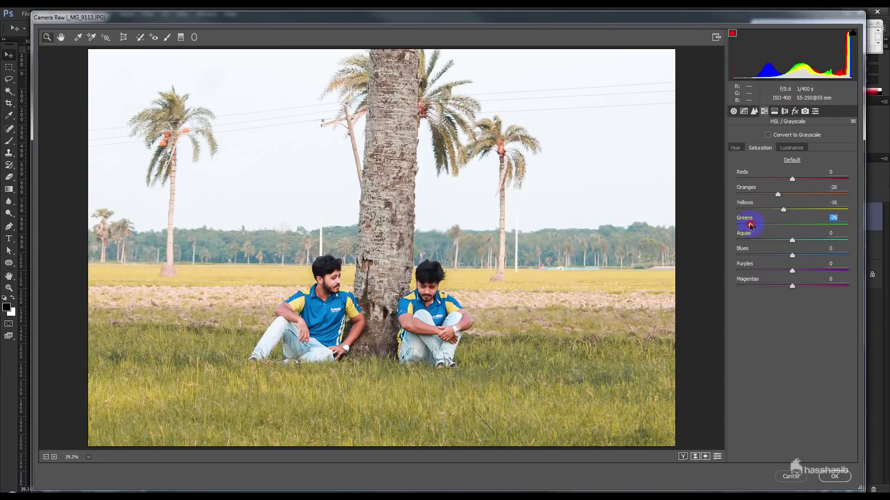
pyautogui.click(737, 148)
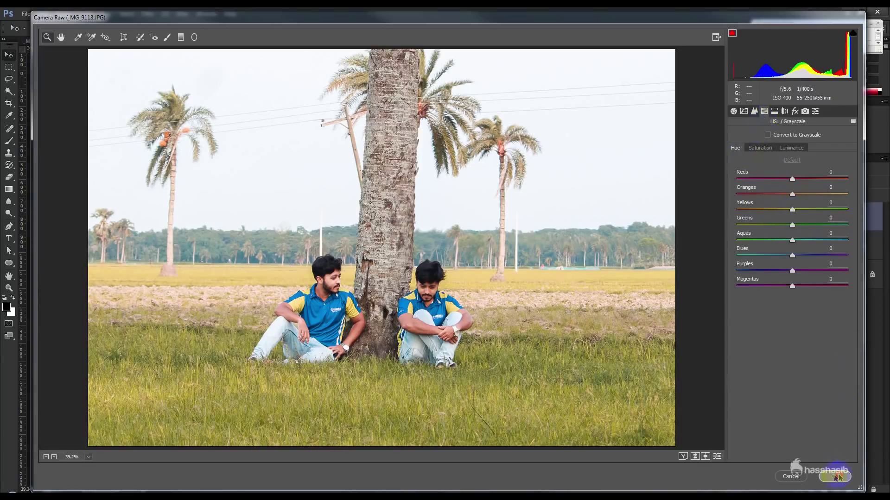
pyautogui.click(839, 477)
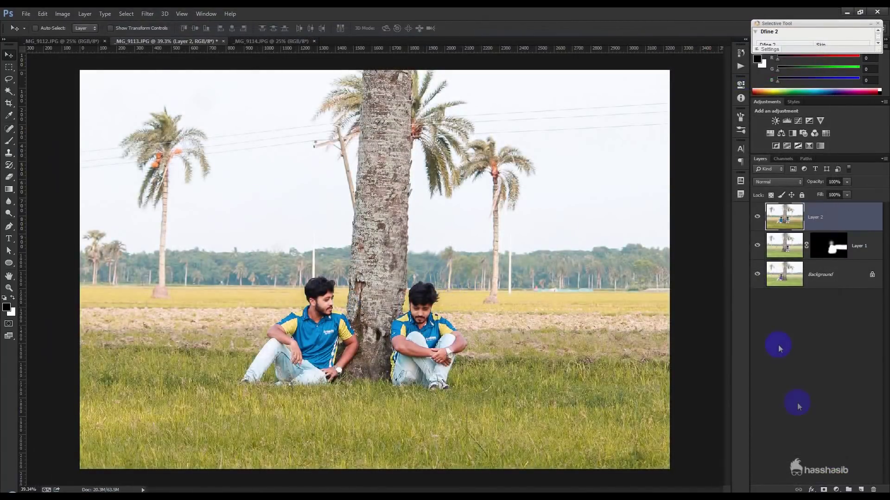
# Add a Color Lookup adjustment layer using the 2Strip.look 3DLUT
pyautogui.click(836, 477)
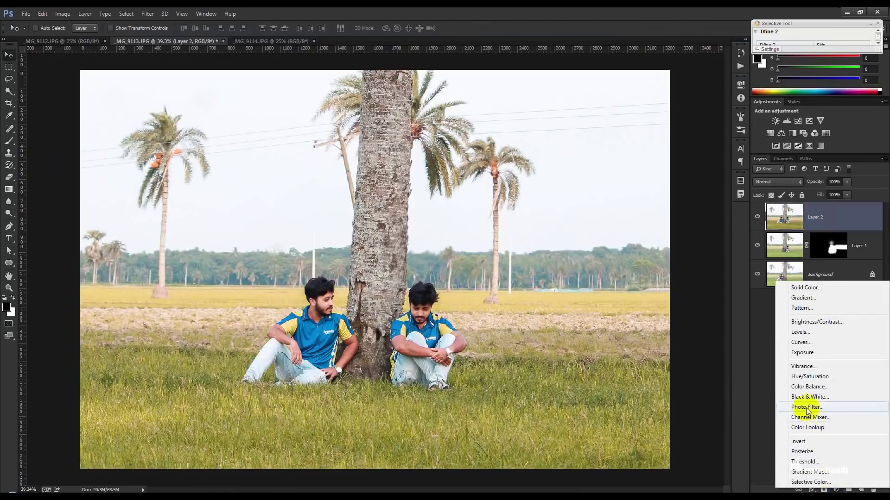
pyautogui.click(818, 427)
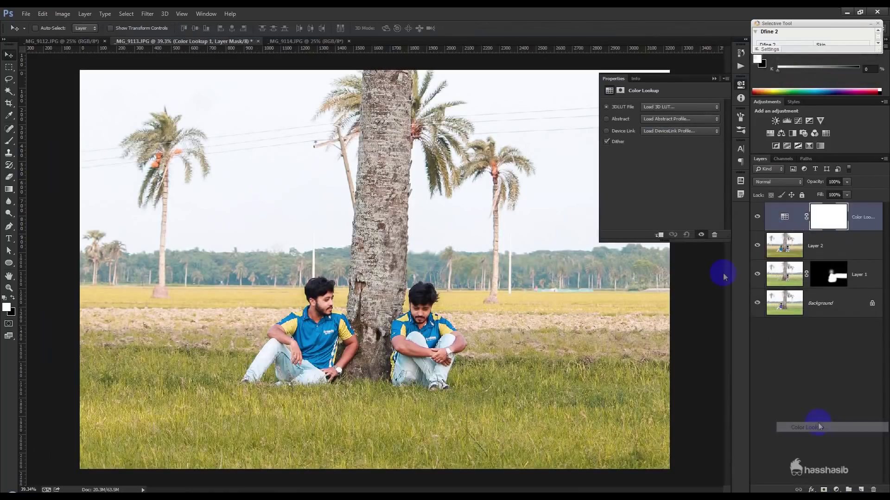
pyautogui.click(668, 107)
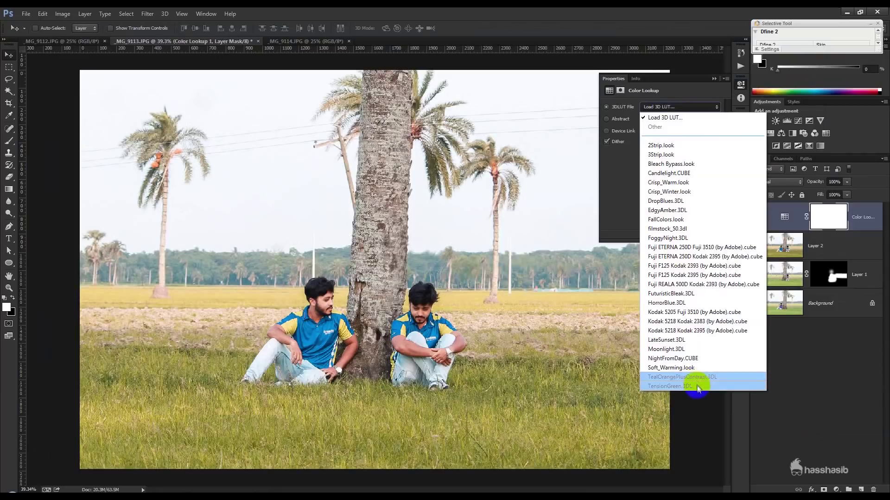
pyautogui.click(661, 145)
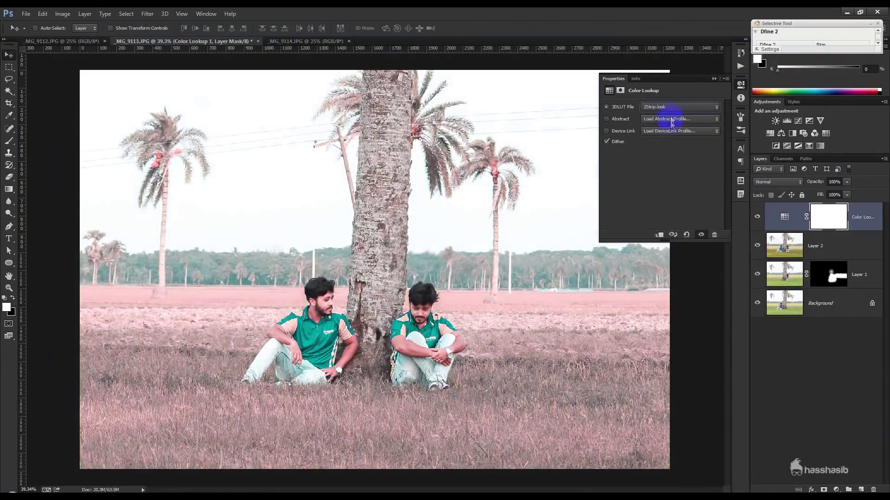
# Preview other film LUTs, settle on Fuji F125 Kodak 2395, and add an empty layer
pyautogui.press('Down')
pyautogui.press('Down')
pyautogui.press('Down')
pyautogui.press('Down')
pyautogui.press('Down')
pyautogui.press('Down')
pyautogui.press('Down')
pyautogui.press('Down')
pyautogui.press('Down')
pyautogui.press('Down')
pyautogui.press('Down')
pyautogui.press('Down')
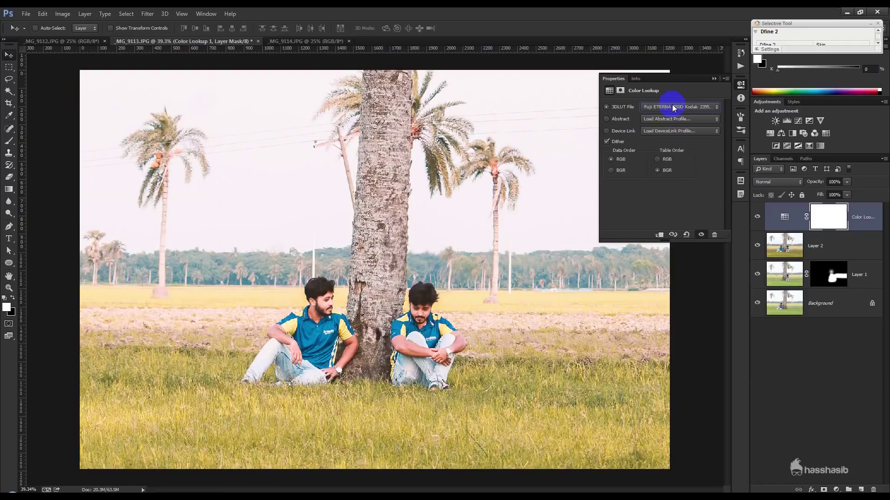
pyautogui.press('Down')
pyautogui.press('Down')
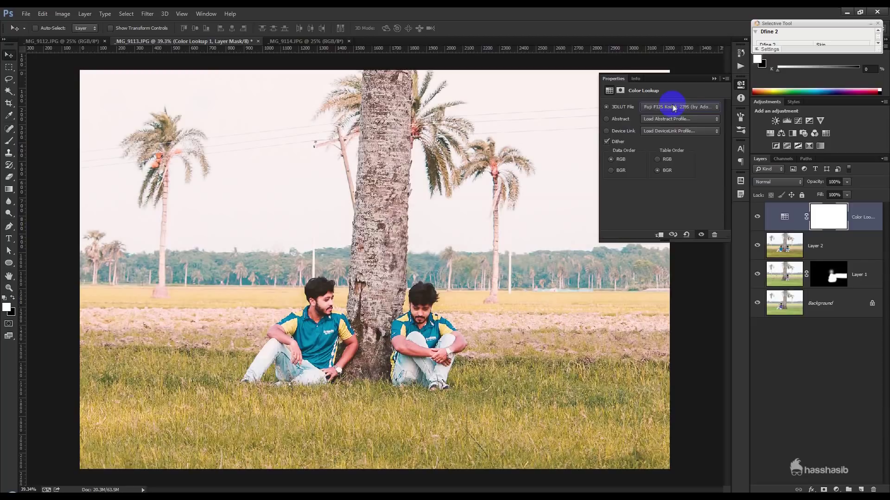
pyautogui.press('Down')
pyautogui.press('Down')
pyautogui.press('Down')
pyautogui.press('Down')
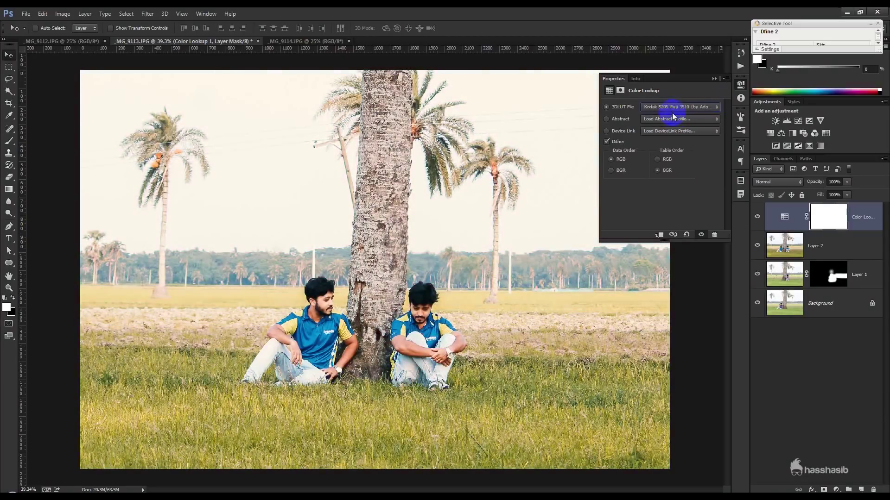
pyautogui.press('Down')
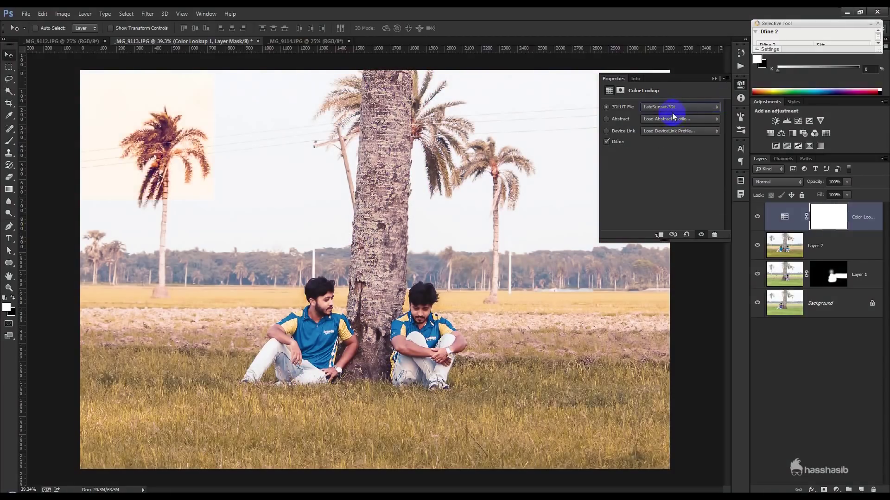
pyautogui.press('Up')
pyautogui.press('Up')
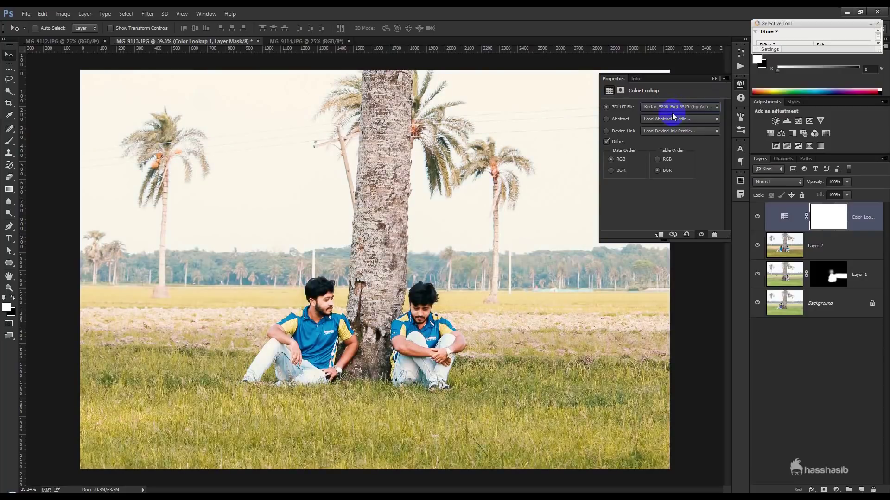
pyautogui.press('Up')
pyautogui.press('Up')
pyautogui.press('Up')
pyautogui.press('Up')
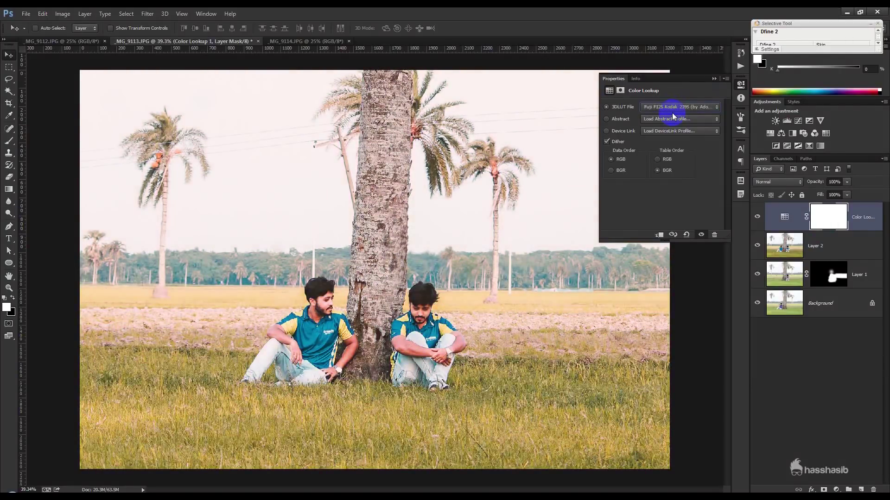
pyautogui.click(861, 490)
# Reset colours to black and white and check Apply Image without applying it
pyautogui.press('d')
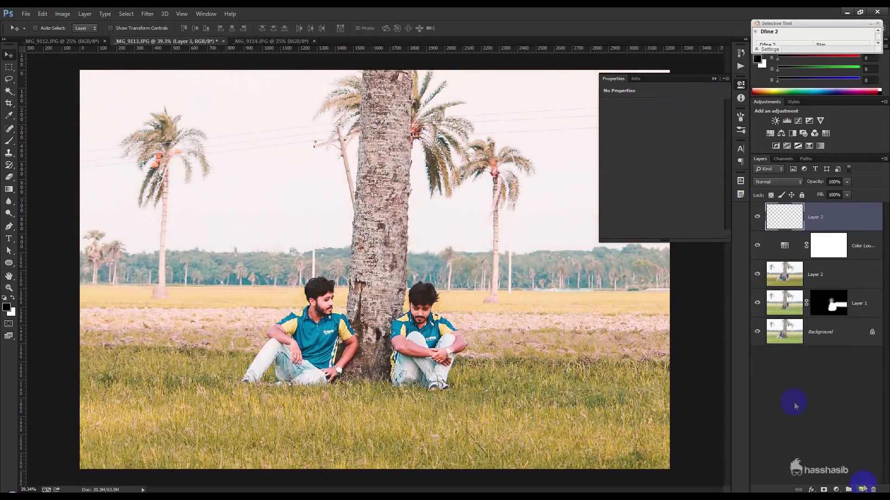
pyautogui.click(64, 13)
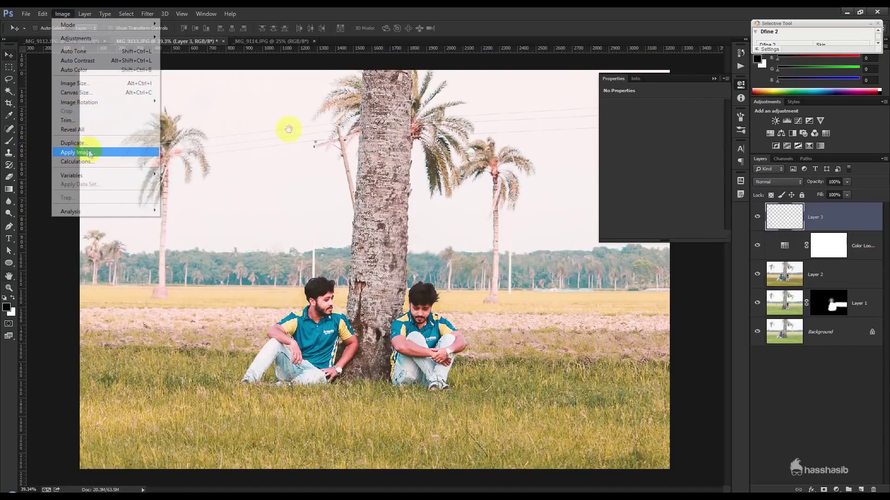
pyautogui.click(77, 152)
pyautogui.click(670, 116)
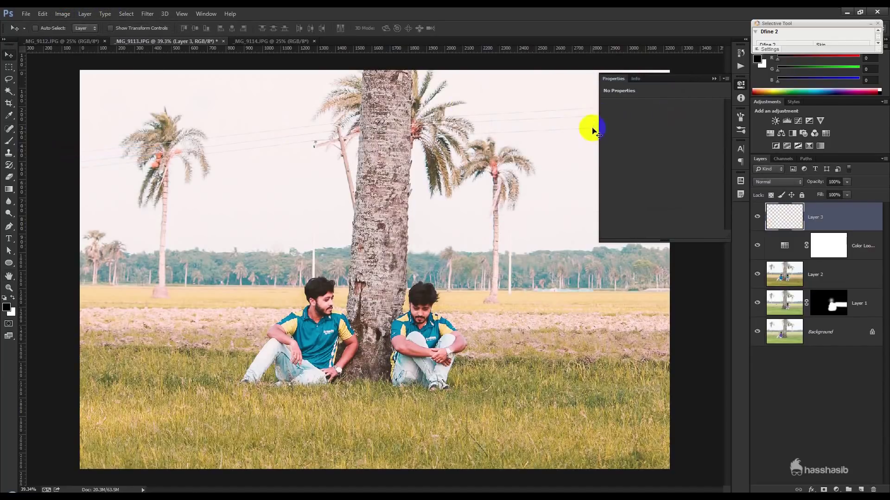
# Stamp all visible layers into Layer 3 with Ctrl+Alt+Shift+E and collapse Properties
pyautogui.hotkey('ctrl', 'shift', 'alt', 'e')
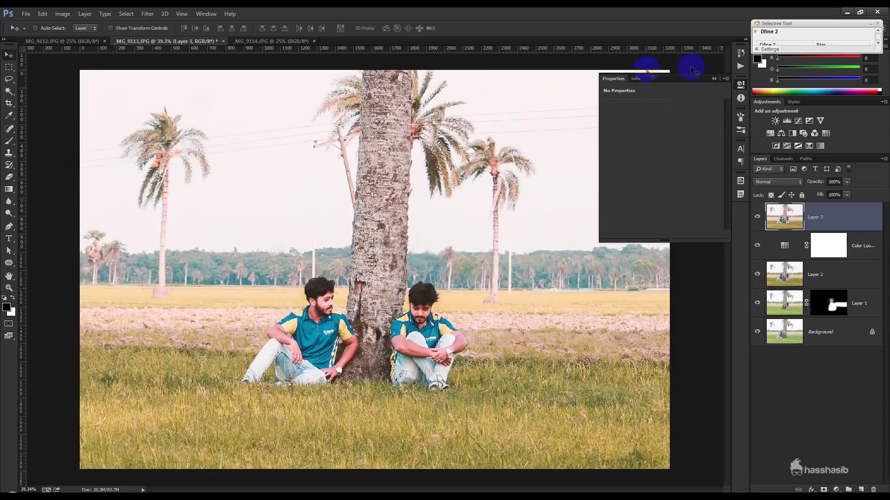
pyautogui.click(713, 79)
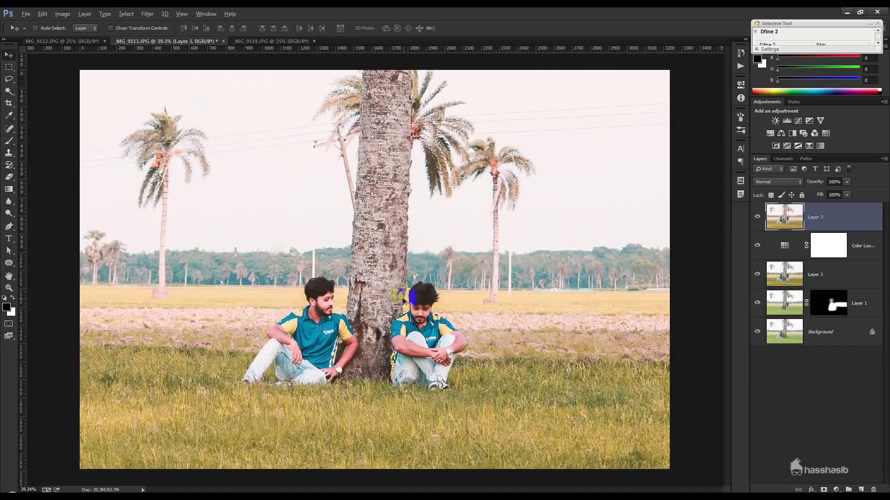
pyautogui.scroll(2, 402, 297)
pyautogui.scroll(1, 402, 297)
pyautogui.scroll(2, 402, 297)
pyautogui.scroll(-3, 403, 296)
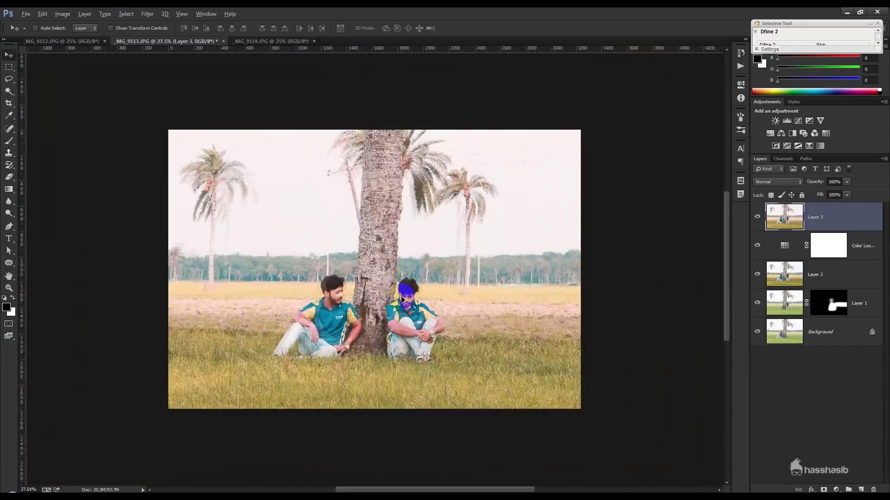
pyautogui.click(835, 490)
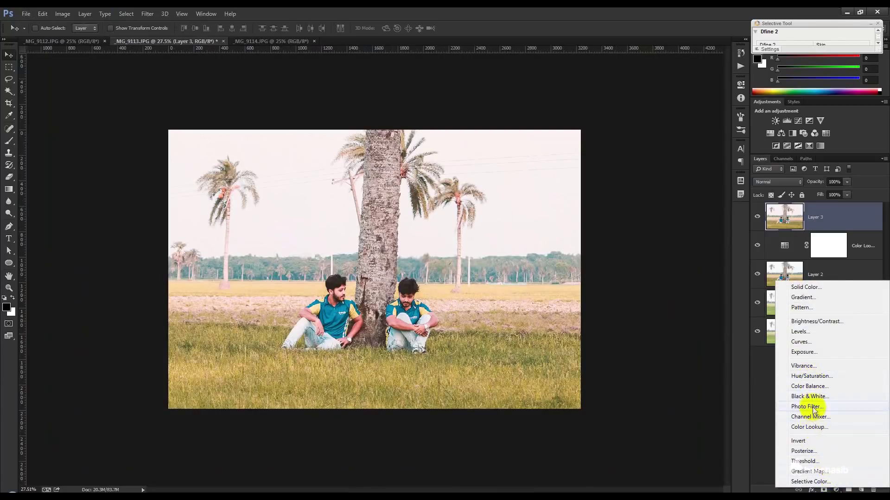
# Add an Exposure layer with exposure -0.33, offset +0.0413 and gamma 0.90, then close its settings
pyautogui.click(803, 352)
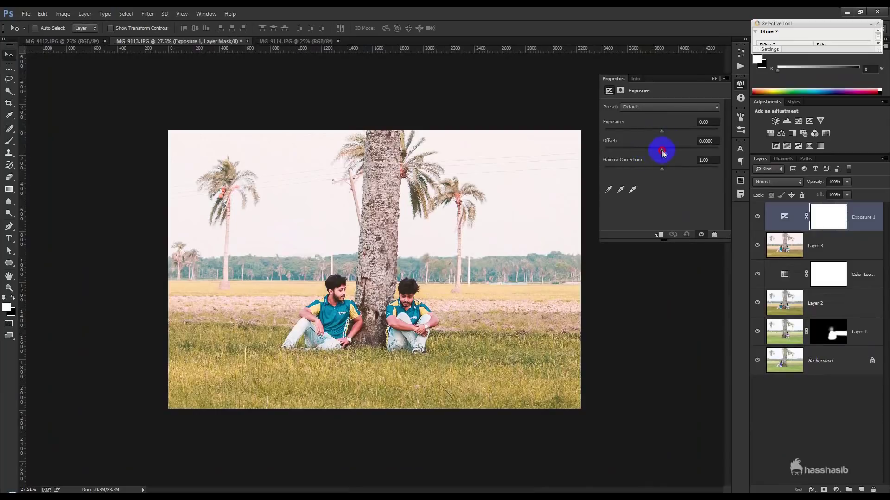
pyautogui.moveTo(662, 152); pyautogui.dragTo(667, 152)
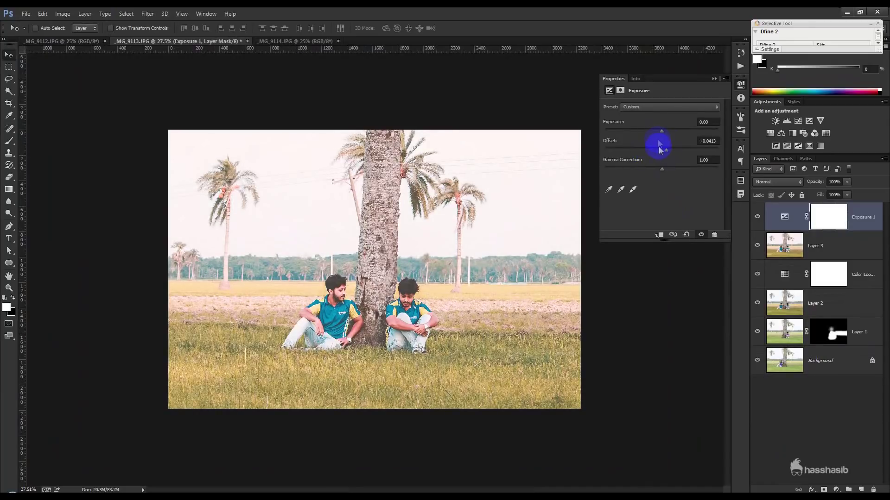
pyautogui.moveTo(660, 132); pyautogui.dragTo(659, 133)
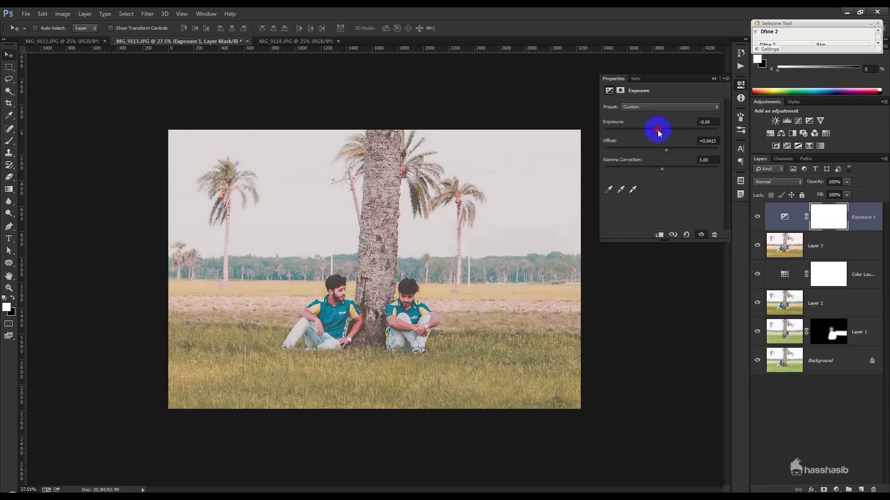
pyautogui.click(658, 107)
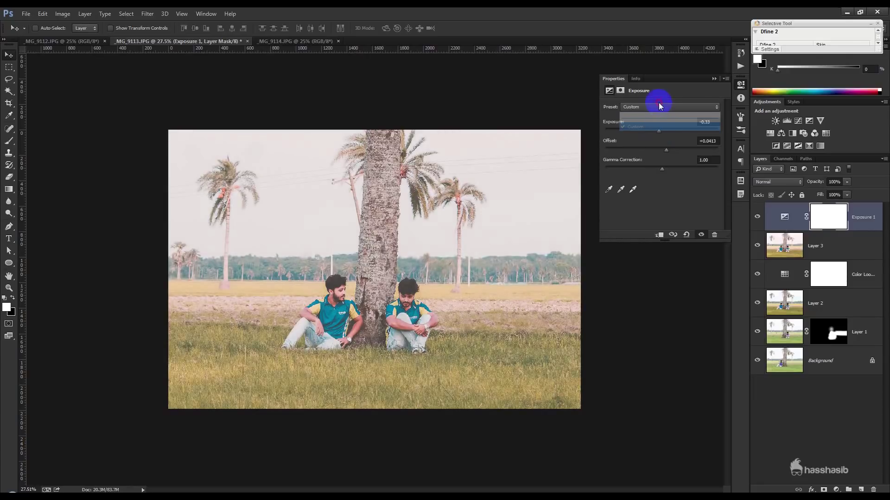
pyautogui.click(646, 92)
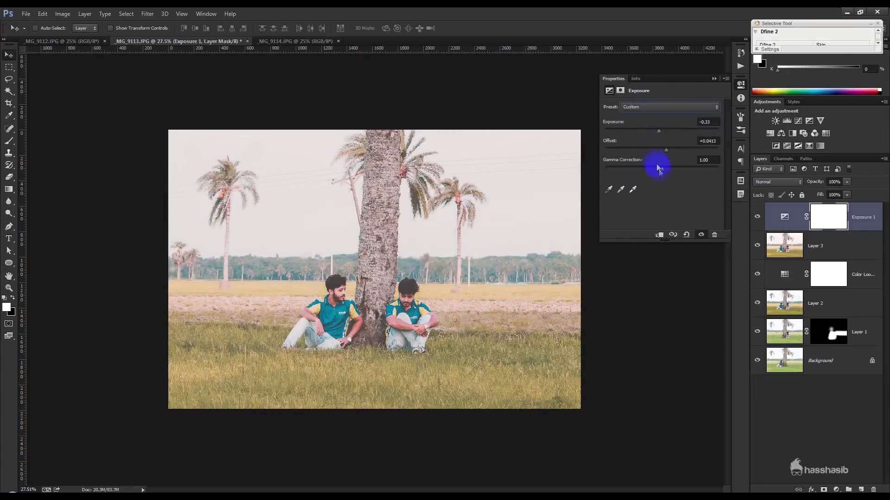
pyautogui.moveTo(662, 170); pyautogui.dragTo(669, 168)
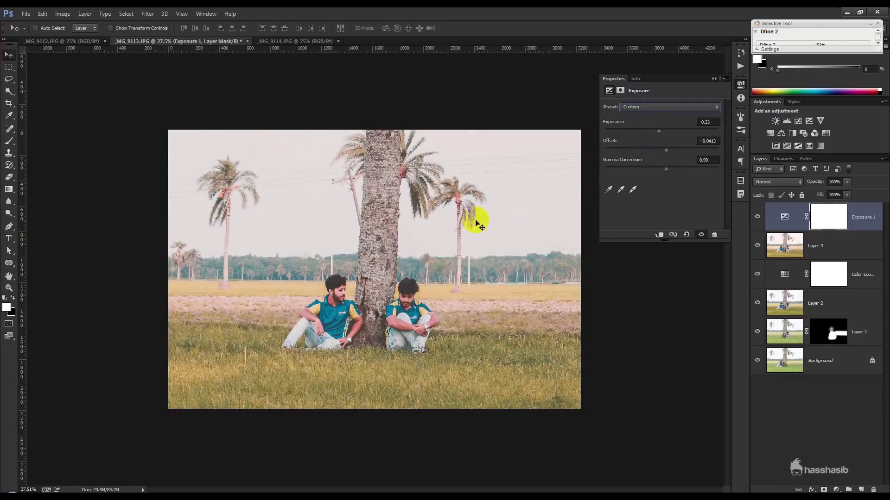
pyautogui.scroll(2, 477, 222)
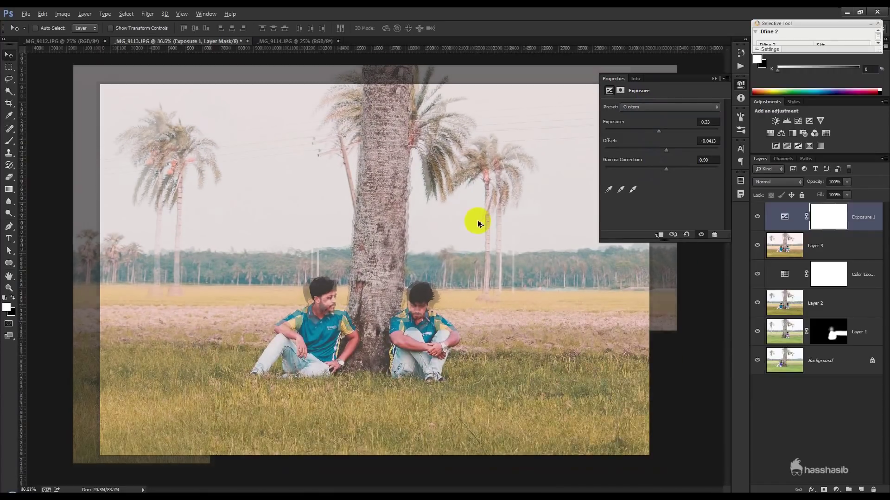
pyautogui.click(714, 78)
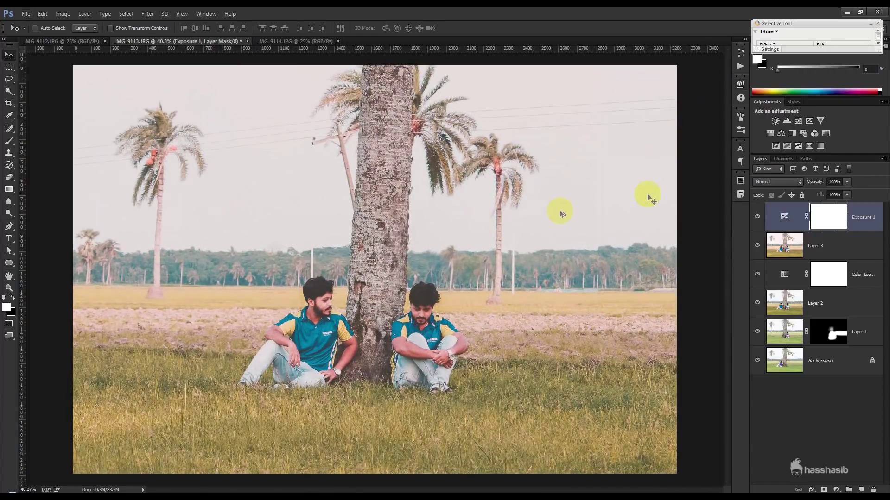
pyautogui.scroll(-1, 534, 213)
pyautogui.scroll(1, 535, 211)
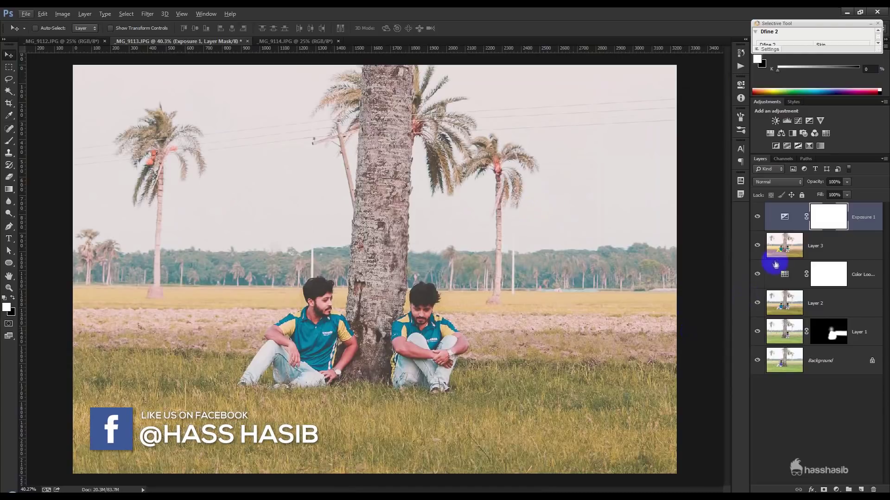
# Hide the upper layers and compare Layer 1 at lower opacity, restoring it to 100%
pyautogui.moveTo(757, 216); pyautogui.dragTo(757, 245)
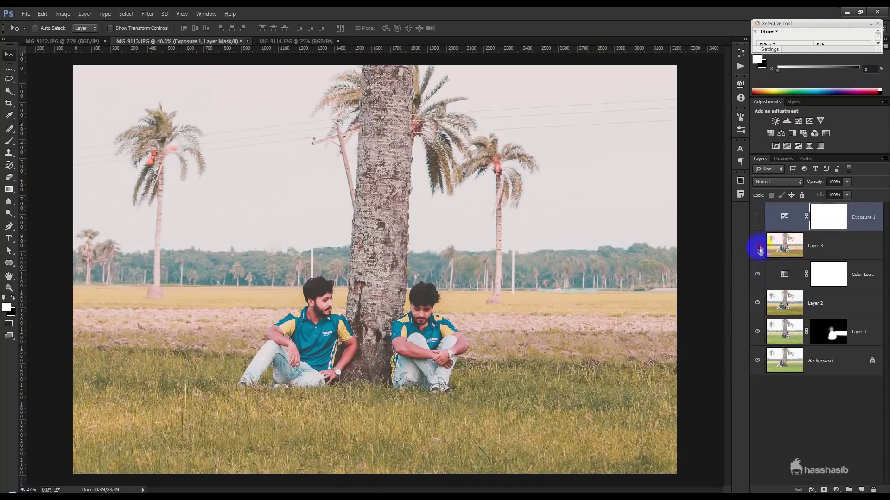
pyautogui.click(759, 302)
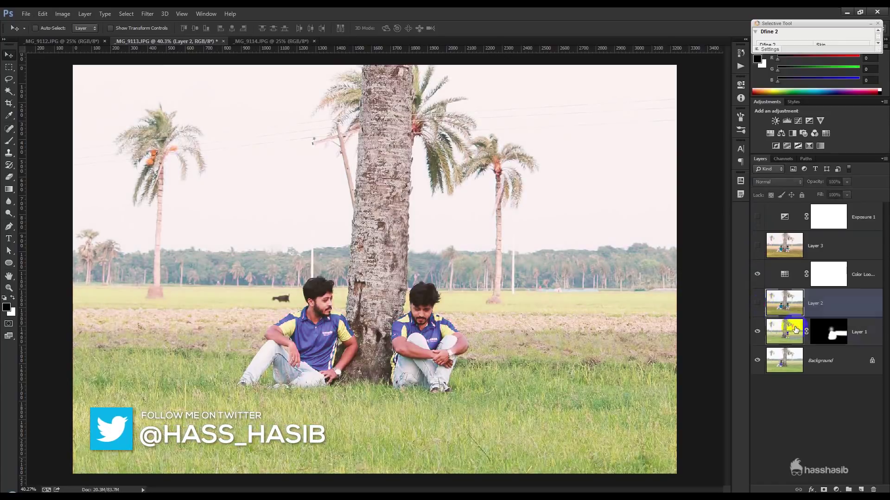
pyautogui.click(784, 331)
pyautogui.moveTo(814, 182); pyautogui.dragTo(794, 185)
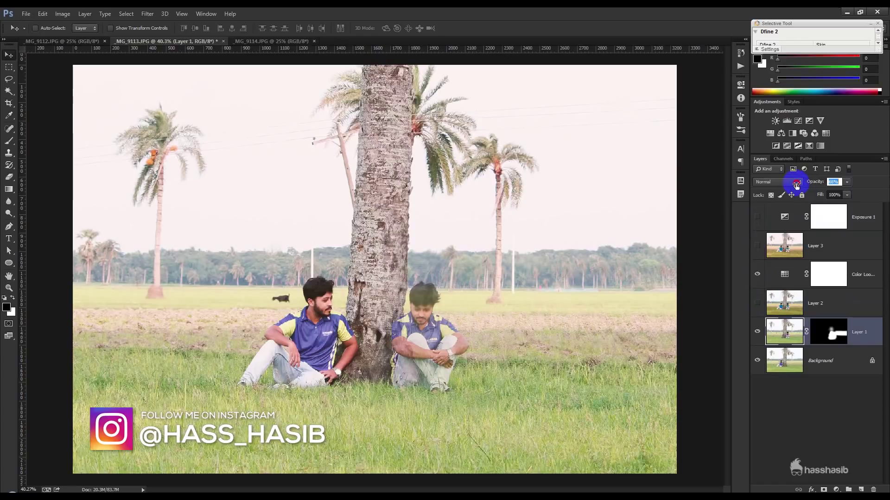
pyautogui.write('100')
pyautogui.press('Return')
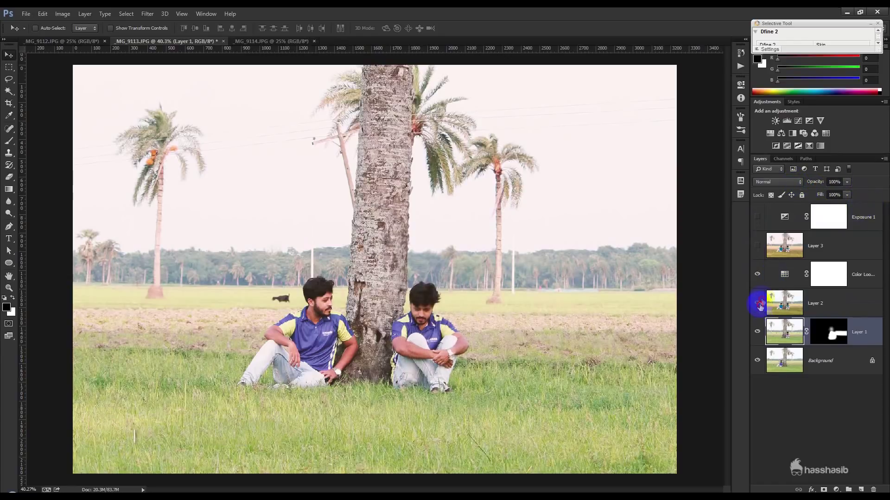
# Show Layer 2, Layer 3 and Exposure 1 again and select the Exposure 1 mask
pyautogui.moveTo(758, 305); pyautogui.dragTo(758, 217)
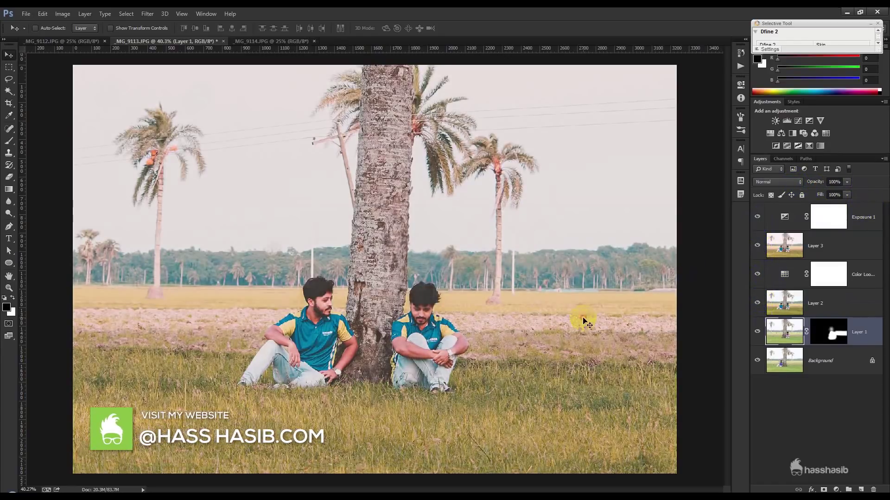
pyautogui.scroll(-1, 585, 321)
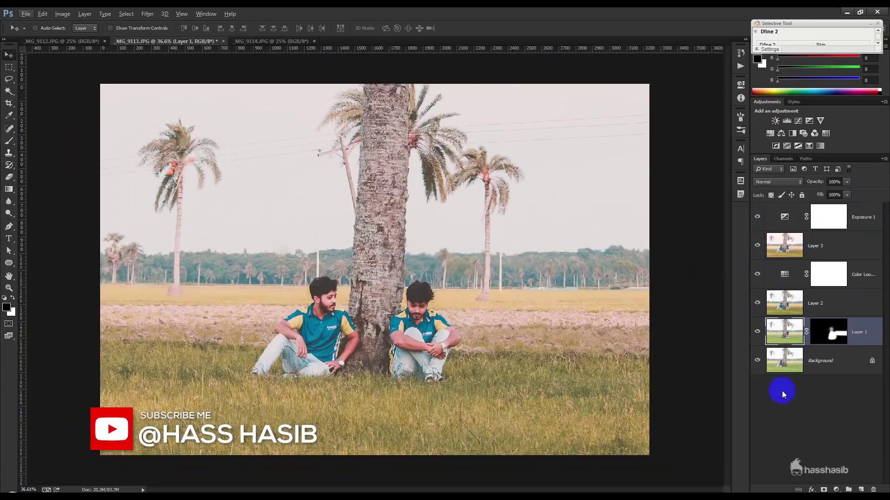
pyautogui.click(828, 217)
pyautogui.click(837, 489)
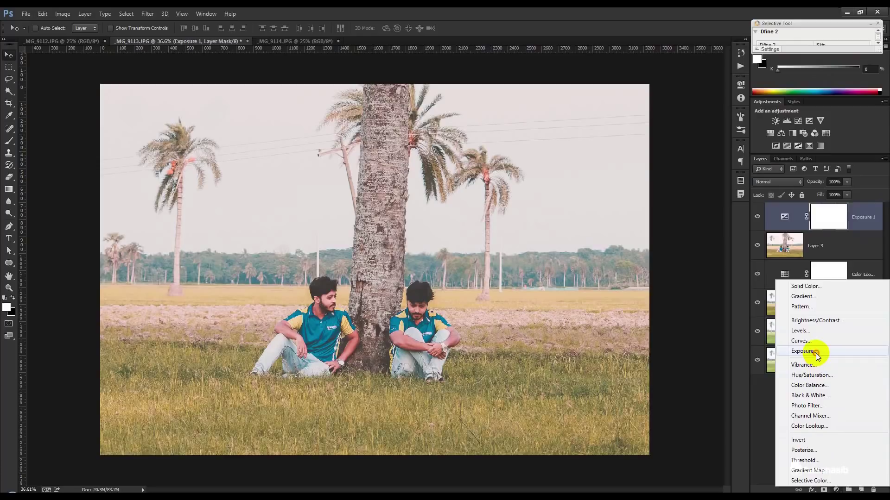
pyautogui.click(802, 351)
pyautogui.click(641, 109)
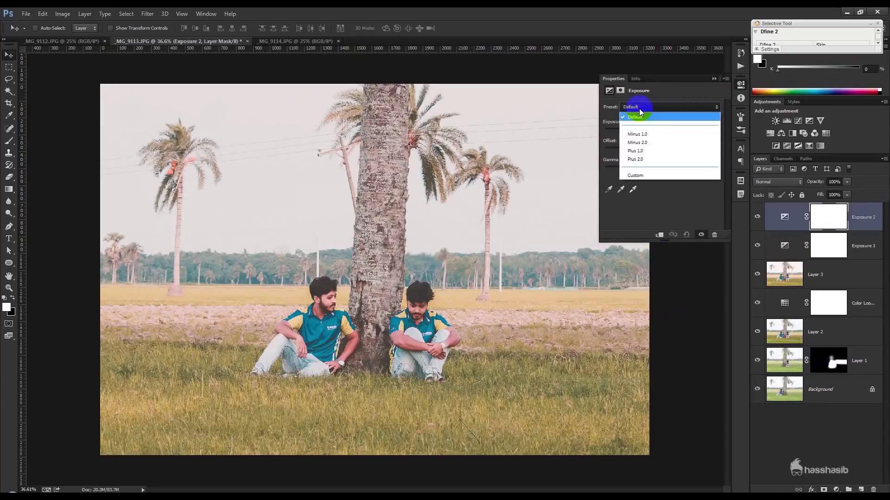
pyautogui.click(639, 114)
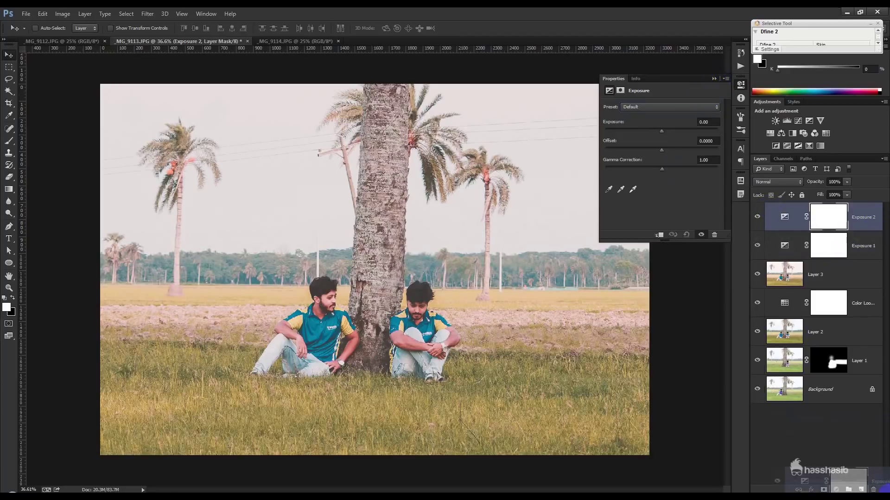
pyautogui.moveTo(770, 211); pyautogui.dragTo(873, 489)
pyautogui.click(841, 491)
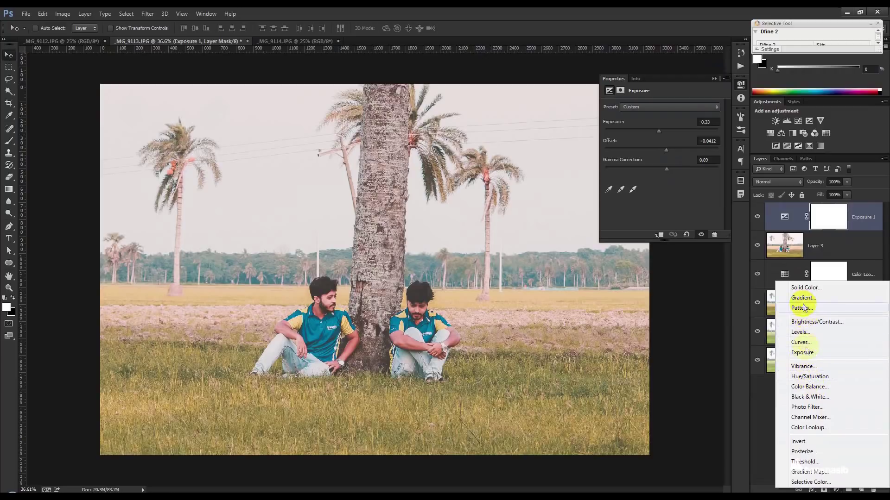
pyautogui.click(814, 418)
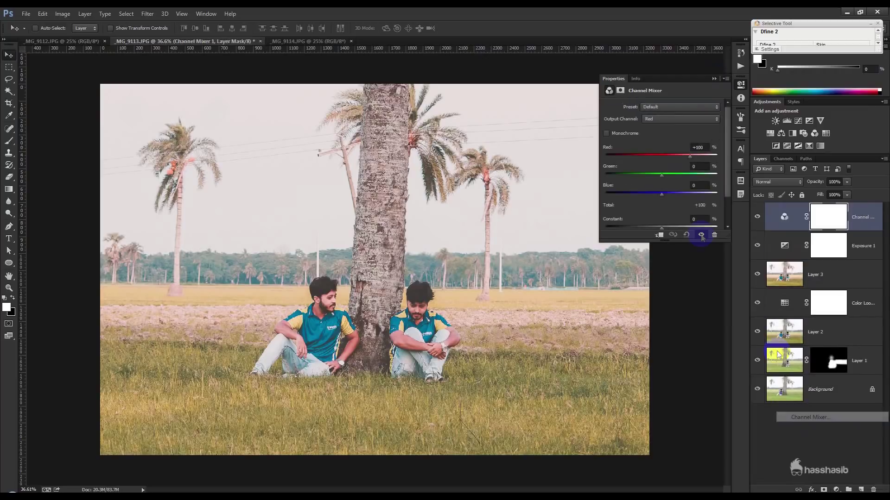
pyautogui.click(662, 108)
pyautogui.click(665, 119)
pyautogui.click(668, 147)
pyautogui.click(700, 171)
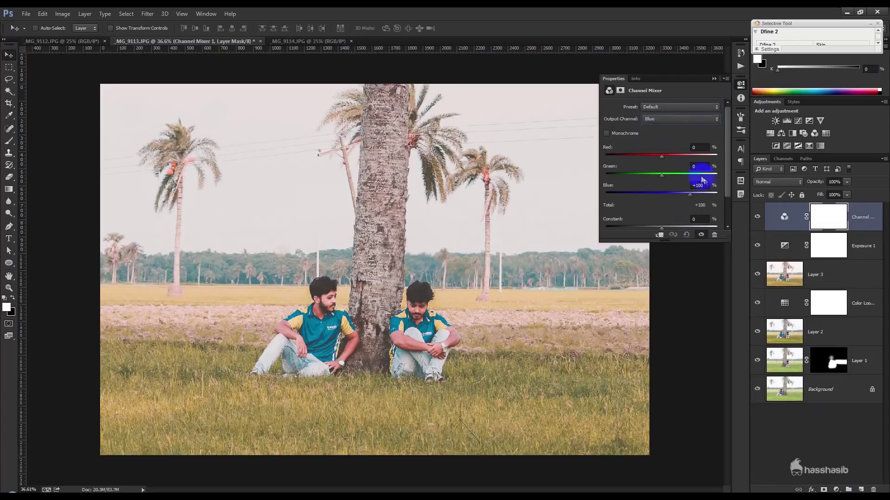
pyautogui.write('0')
pyautogui.press('Return')
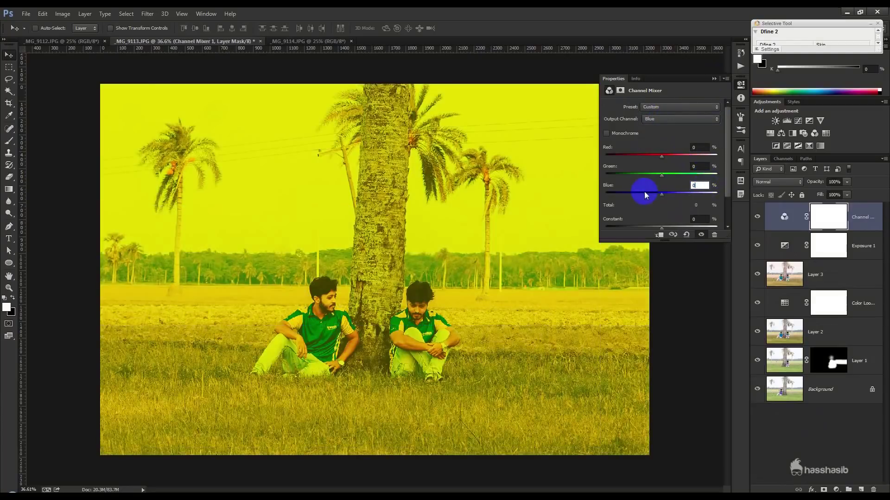
pyautogui.click(697, 167)
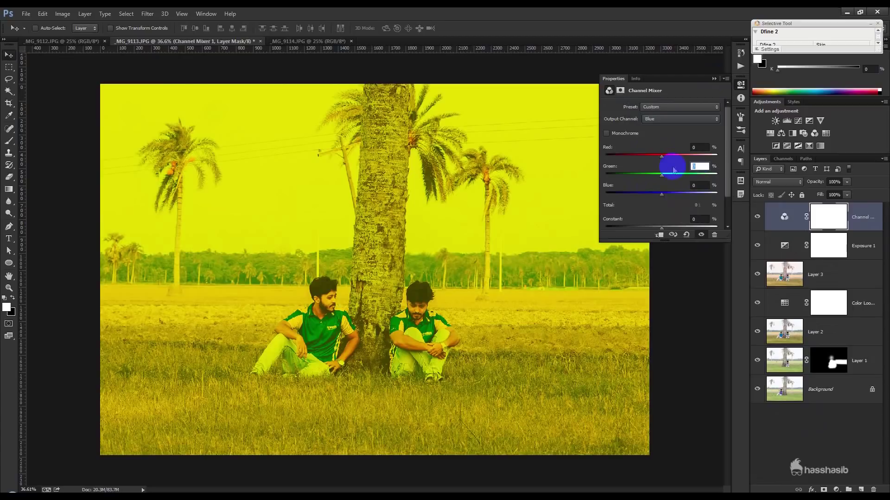
pyautogui.write('100')
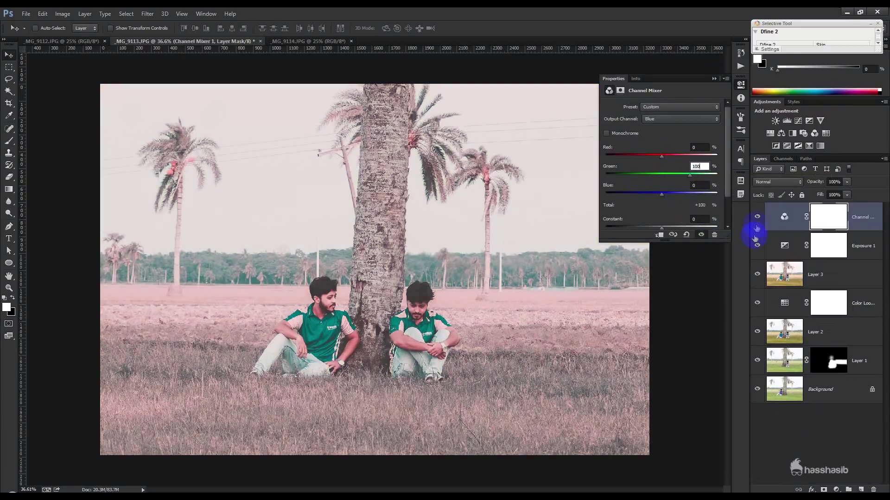
pyautogui.click(758, 217)
pyautogui.click(757, 218)
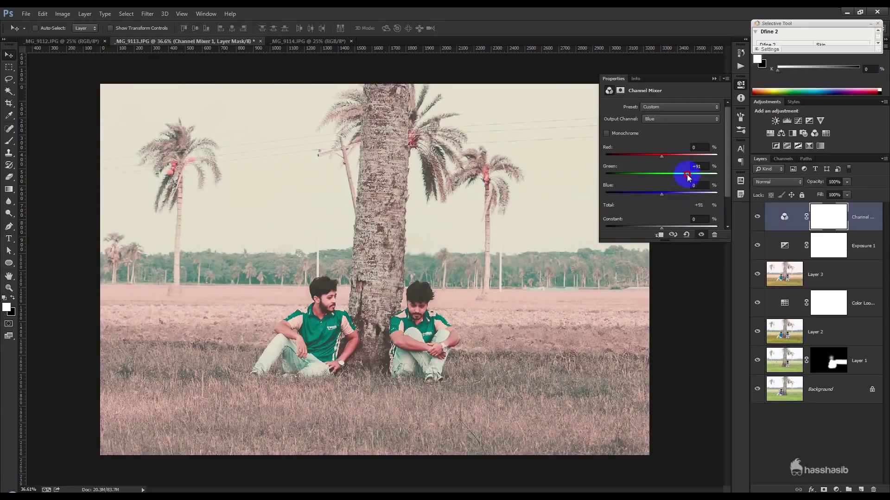
pyautogui.click(679, 118)
pyautogui.click(665, 142)
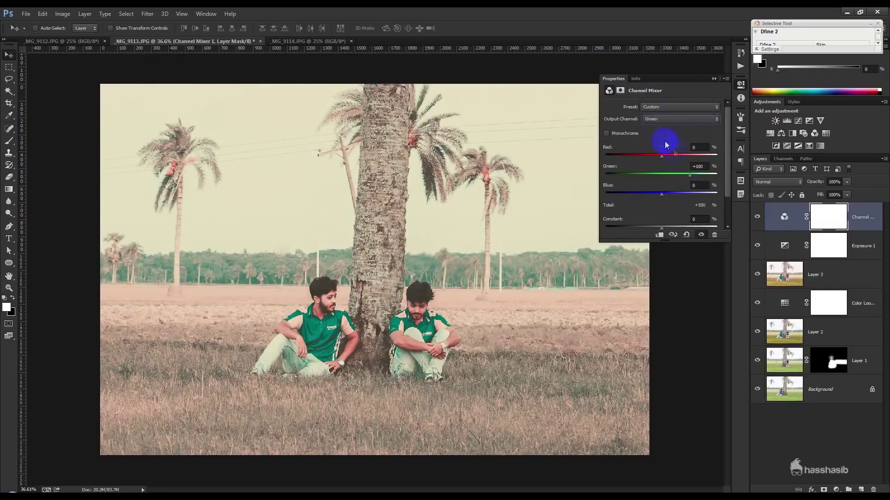
pyautogui.moveTo(690, 180); pyautogui.dragTo(695, 178)
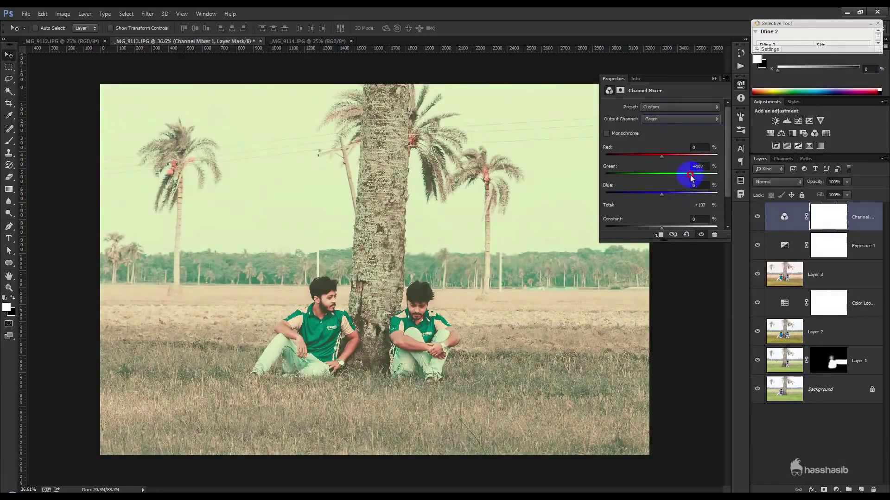
pyautogui.moveTo(690, 176); pyautogui.dragTo(661, 196)
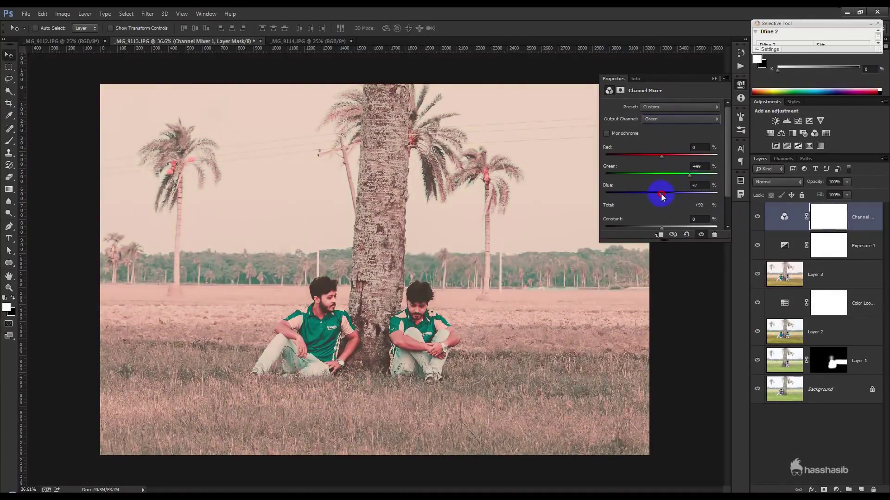
pyautogui.moveTo(660, 157); pyautogui.dragTo(661, 159)
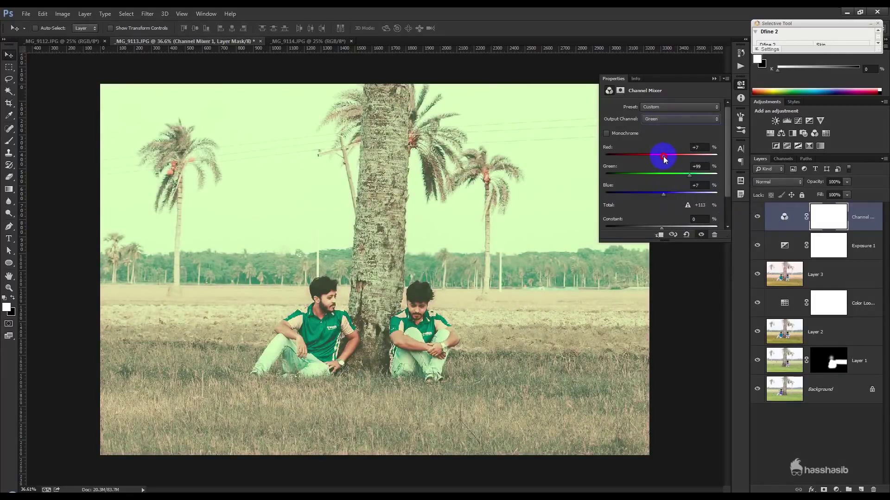
pyautogui.click(678, 122)
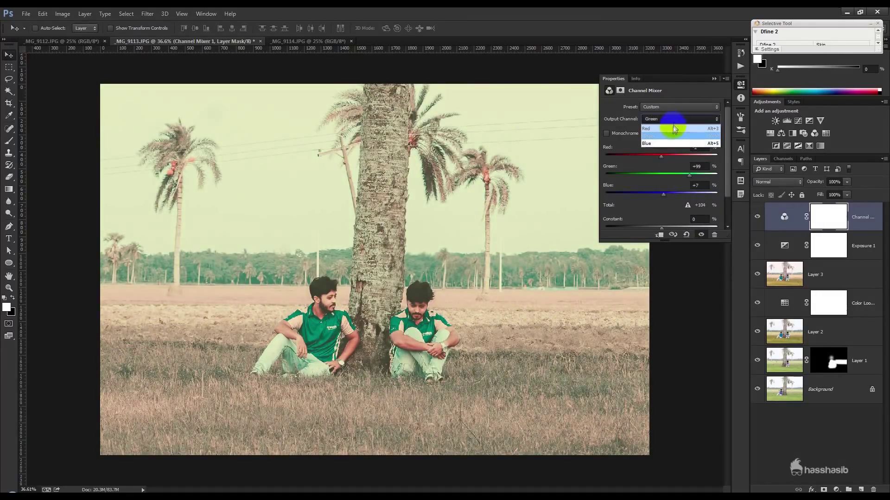
pyautogui.moveTo(688, 160)
pyautogui.mouseDown()
pyautogui.moveTo(659, 177)
pyautogui.moveTo(659, 196)
pyautogui.mouseUp()
pyautogui.click(757, 218)
pyautogui.moveTo(785, 216); pyautogui.dragTo(874, 490)
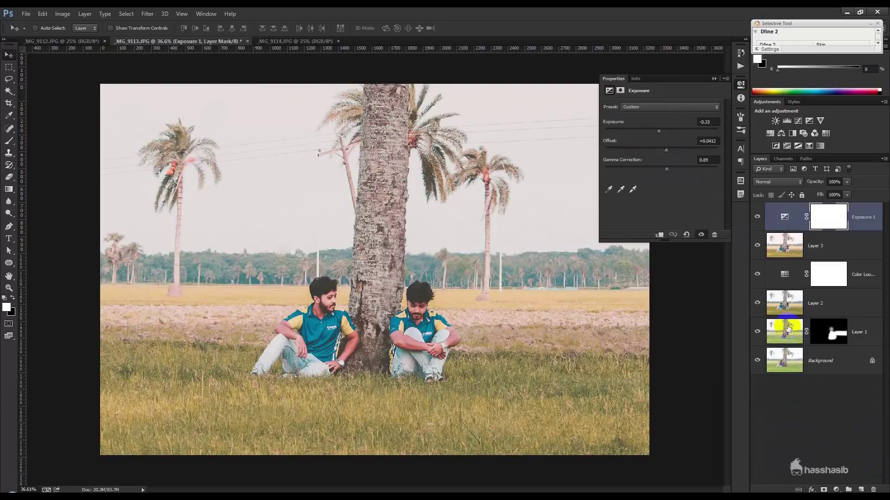
# Stamp visible layers into Layer 4 and give it a -52 post-crop vignette in Camera Raw
pyautogui.hotkey('ctrl', 'alt', 'shift', 'e')
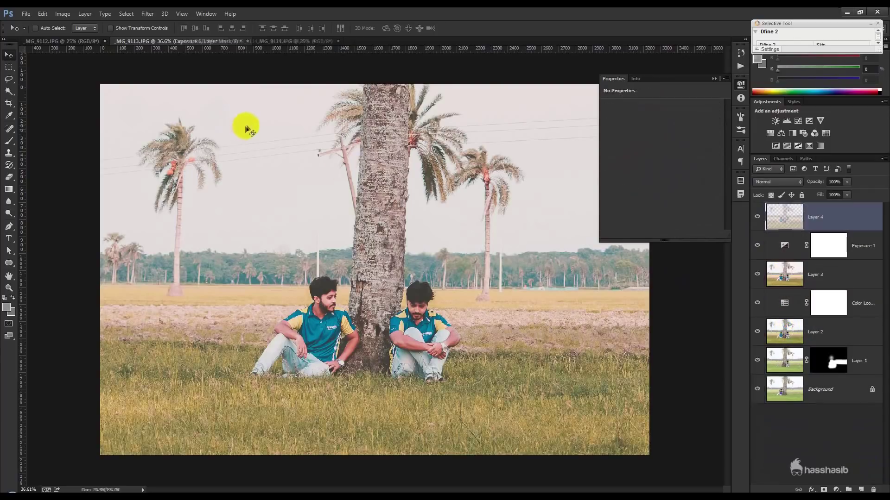
pyautogui.click(141, 14)
pyautogui.click(151, 70)
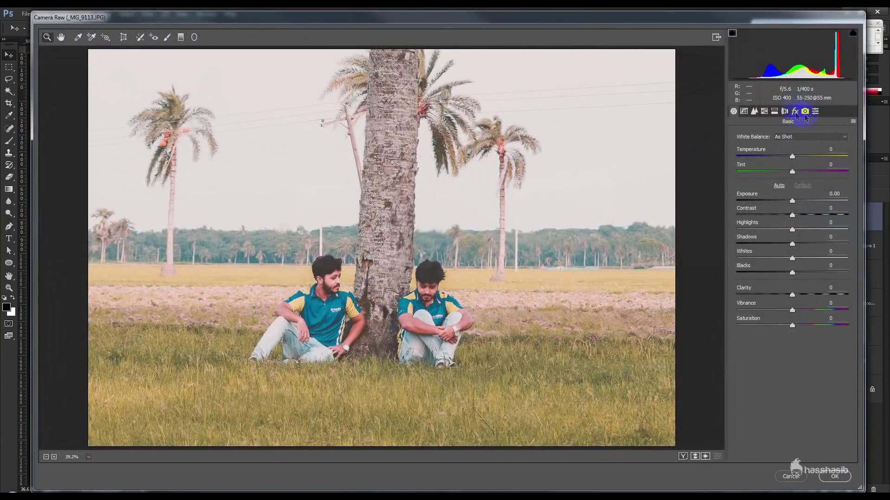
pyautogui.click(794, 112)
pyautogui.moveTo(788, 264); pyautogui.dragTo(763, 265)
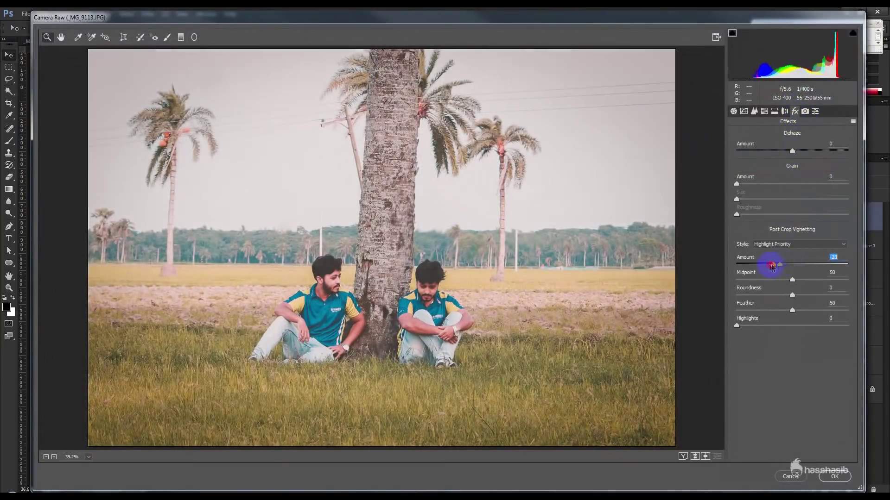